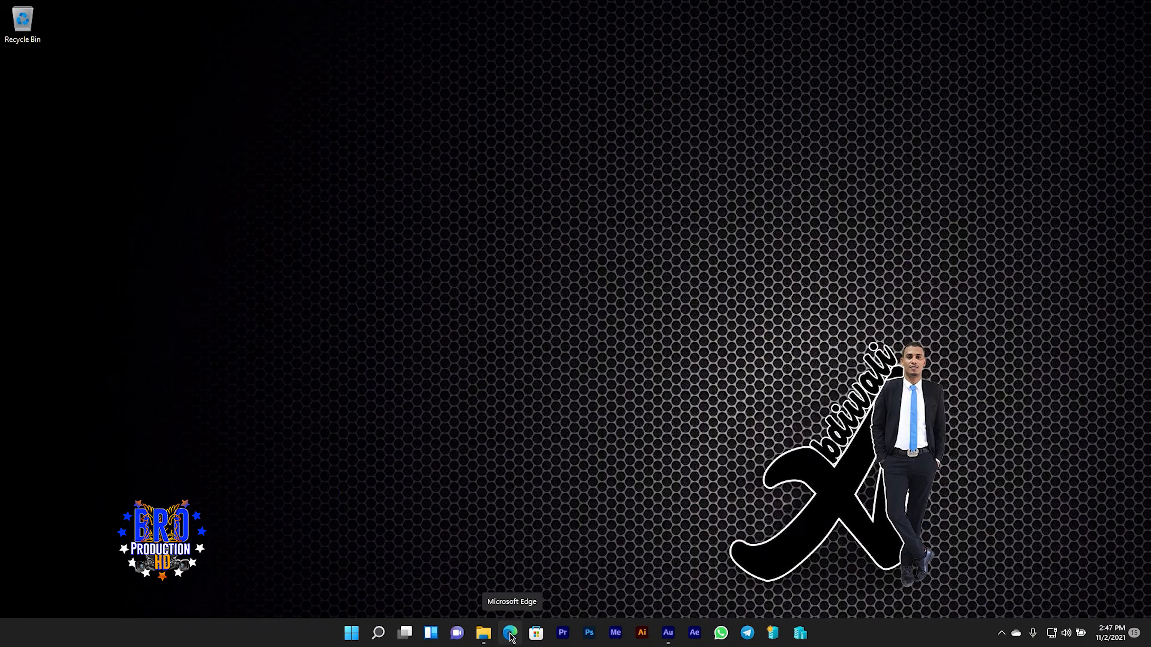
# - Open speedtest.net in Microsoft Edge, run an internet speed test, and close the browser
pyautogui.click(526, 607)
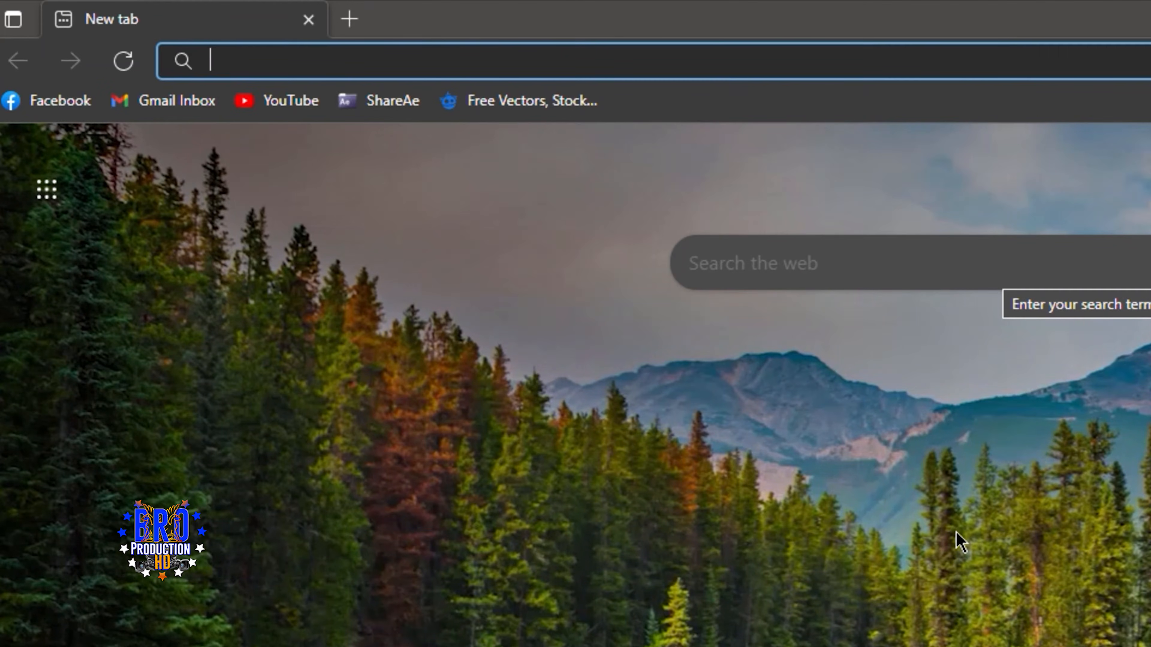
pyautogui.write('speedtest.net')
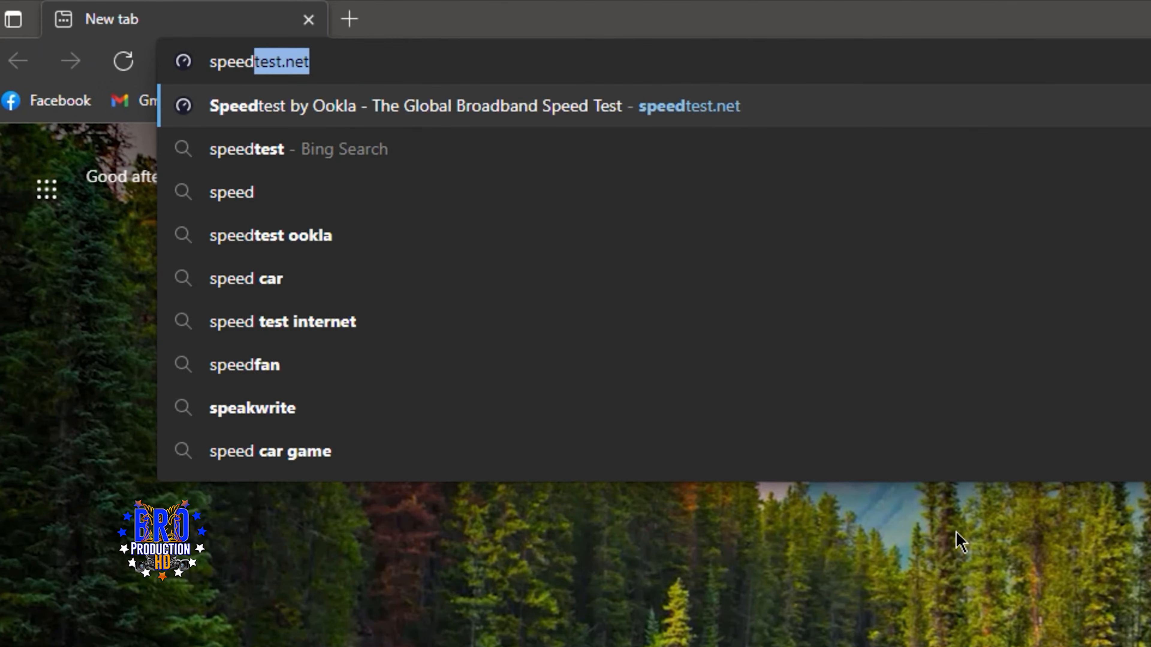
pyautogui.press('Return')
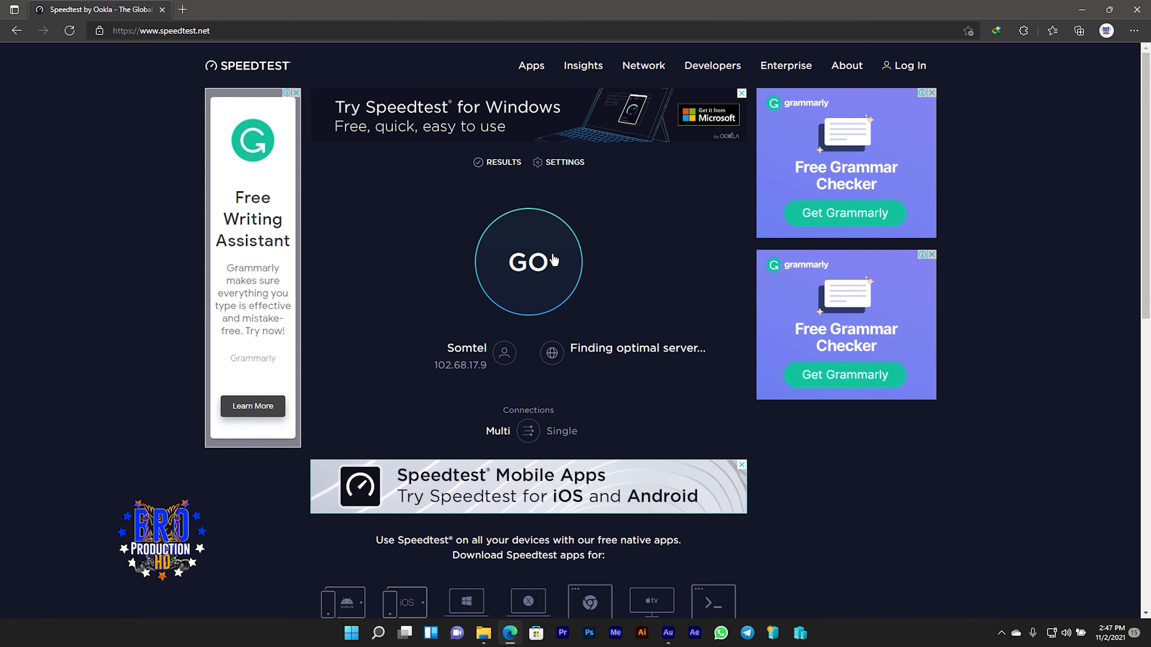
pyautogui.click(534, 257)
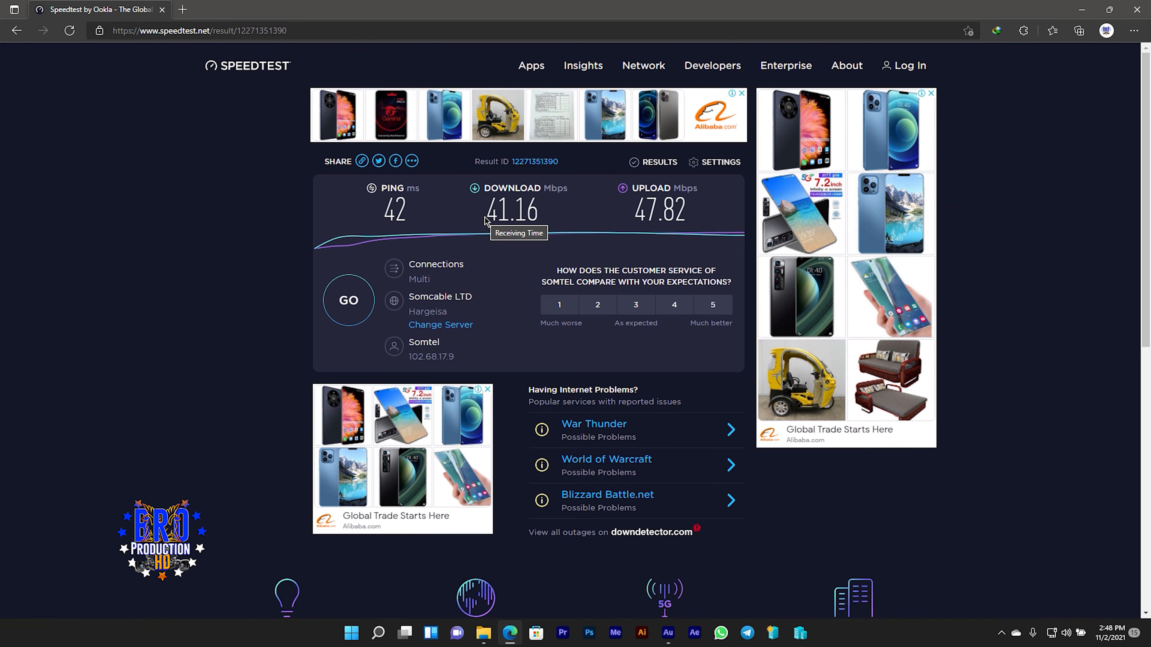
pyautogui.click(1138, 9)
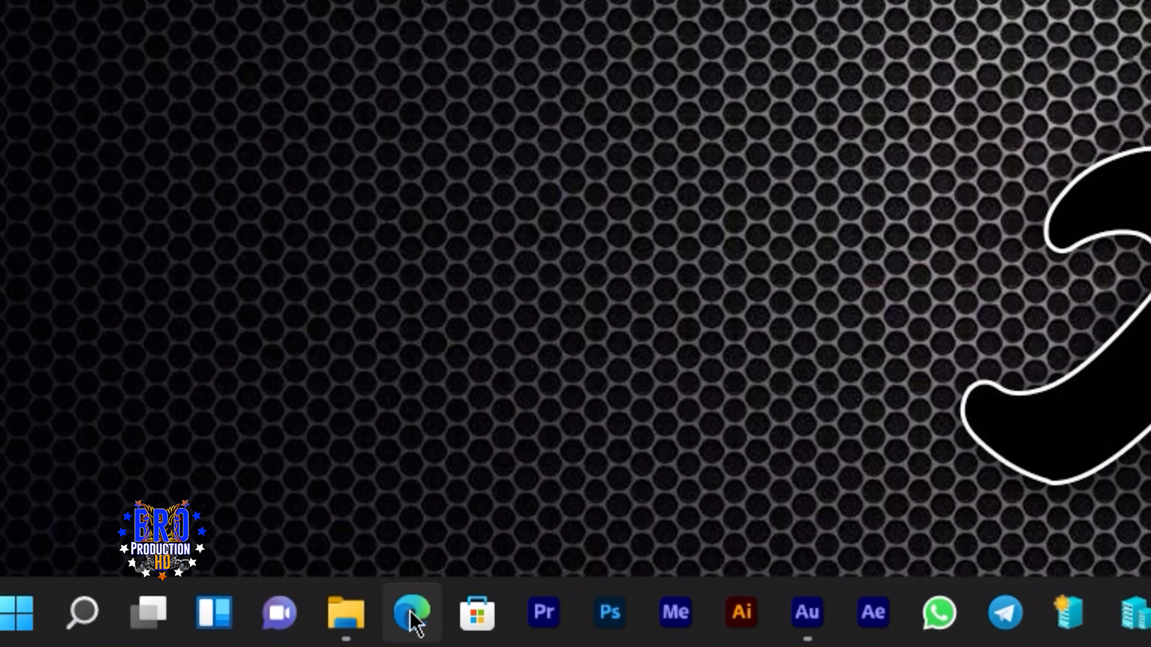
# - Search the web for rufus in Microsoft Edge and open the official Rufus website in a new tab
pyautogui.click(412, 620)
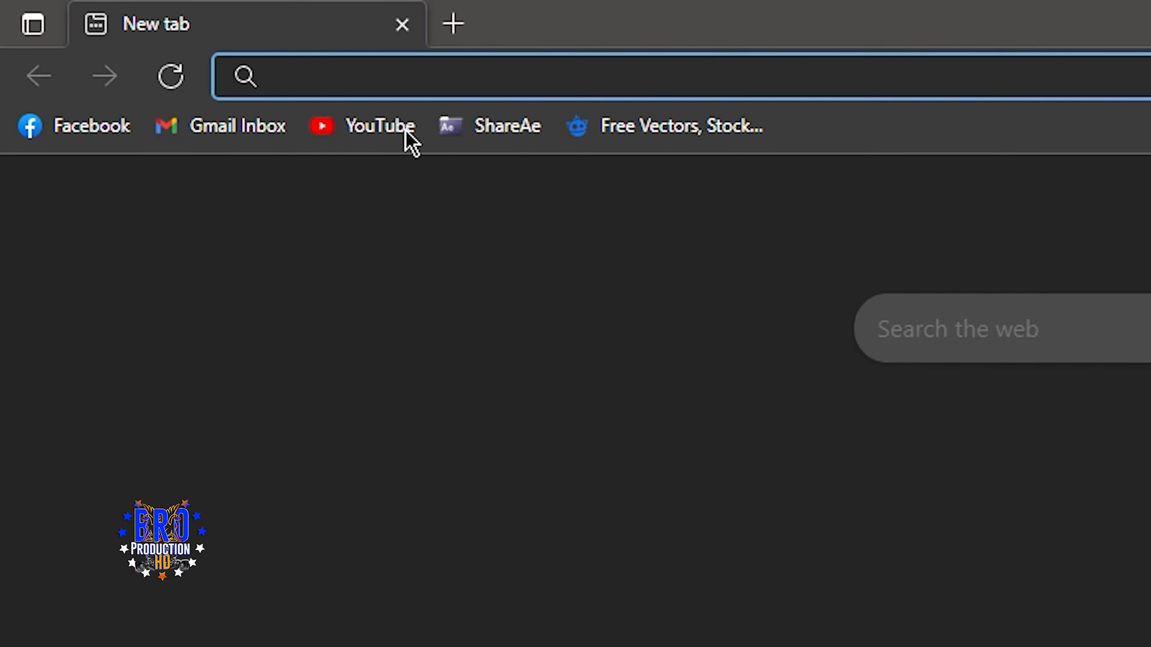
pyautogui.write('rusuf')
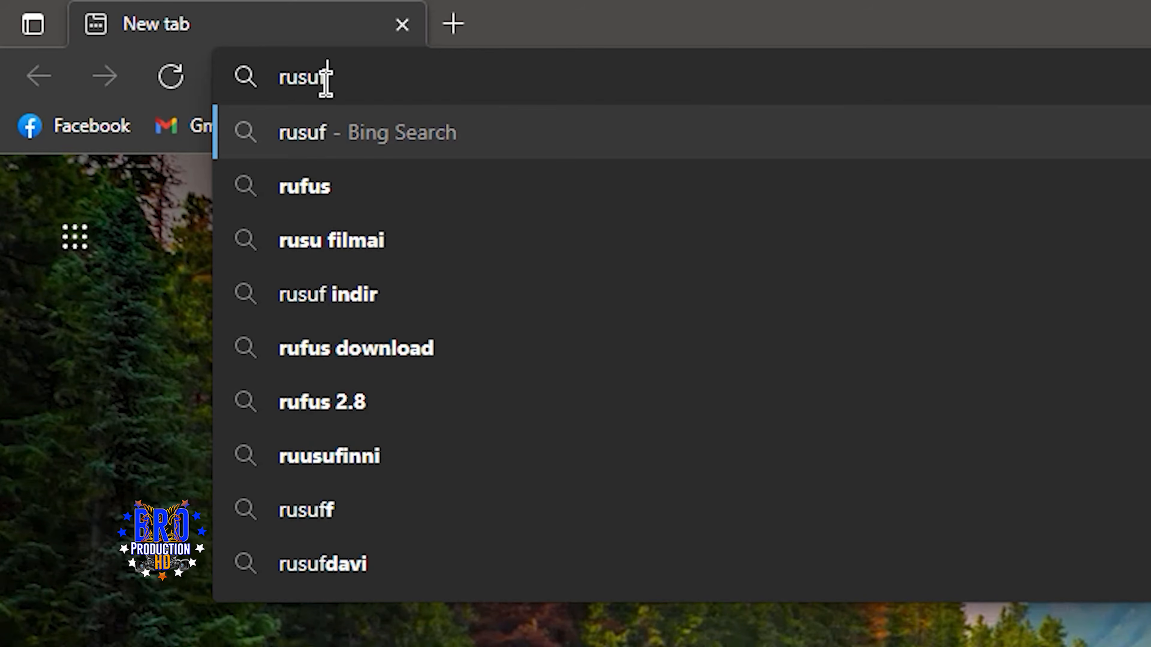
pyautogui.press('BackSpace')
pyautogui.press('BackSpace')
pyautogui.press('BackSpace')
pyautogui.press('BackSpace')
pyautogui.press('BackSpace')
pyautogui.write('rufus')
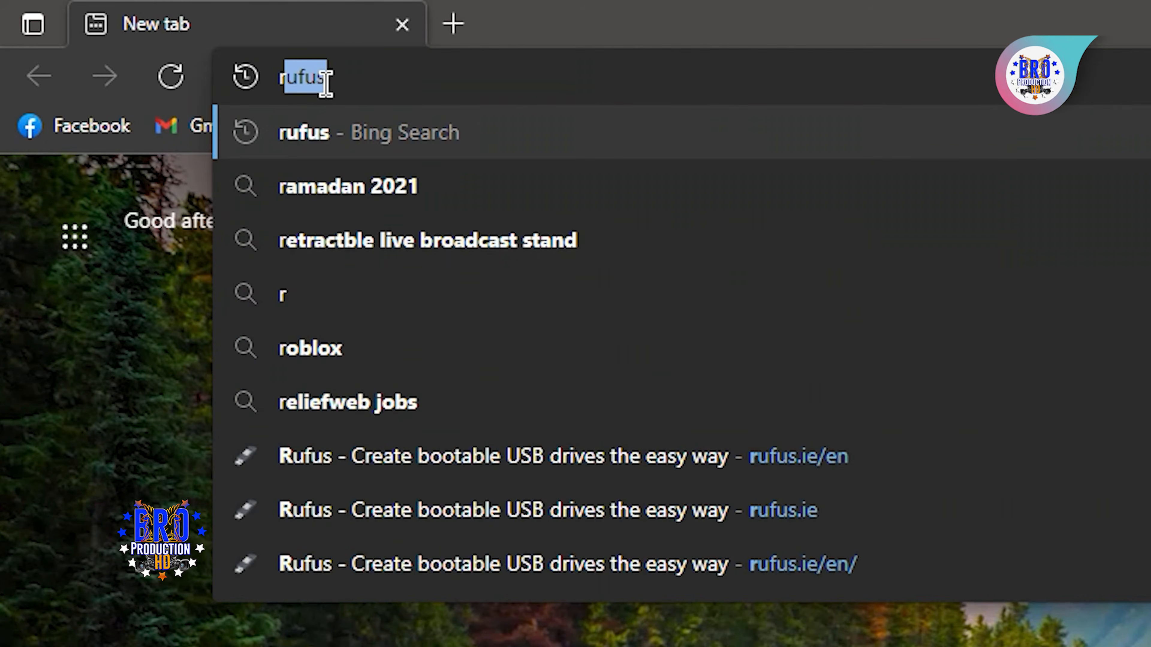
pyautogui.press('Return')
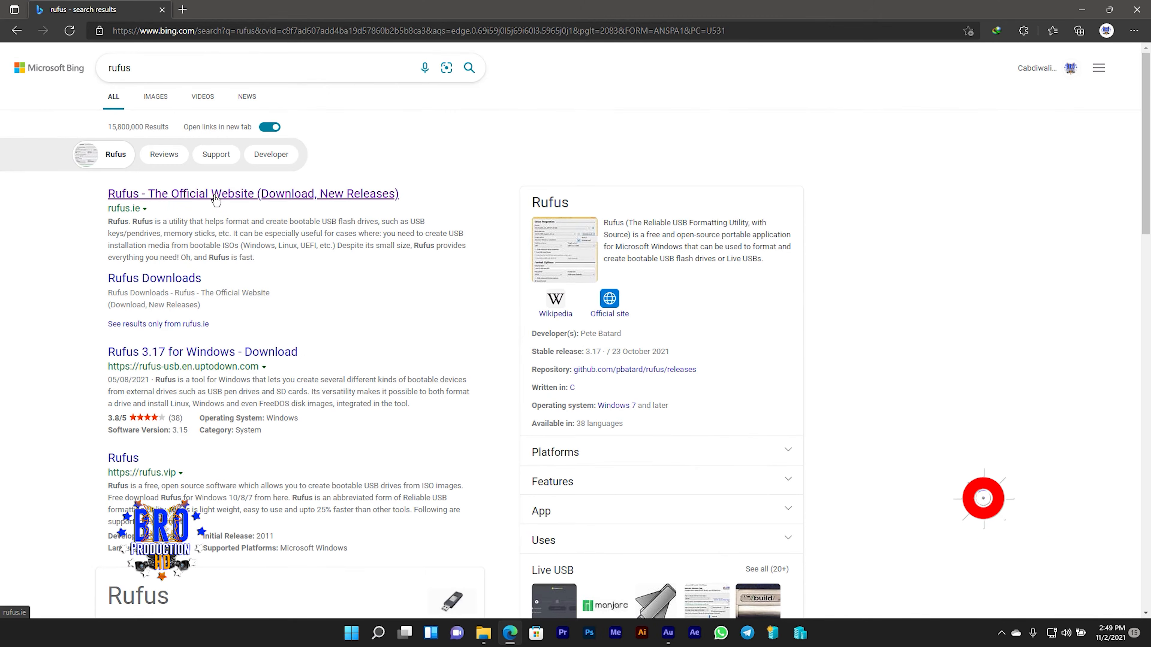
pyautogui.middleClick(277, 299)
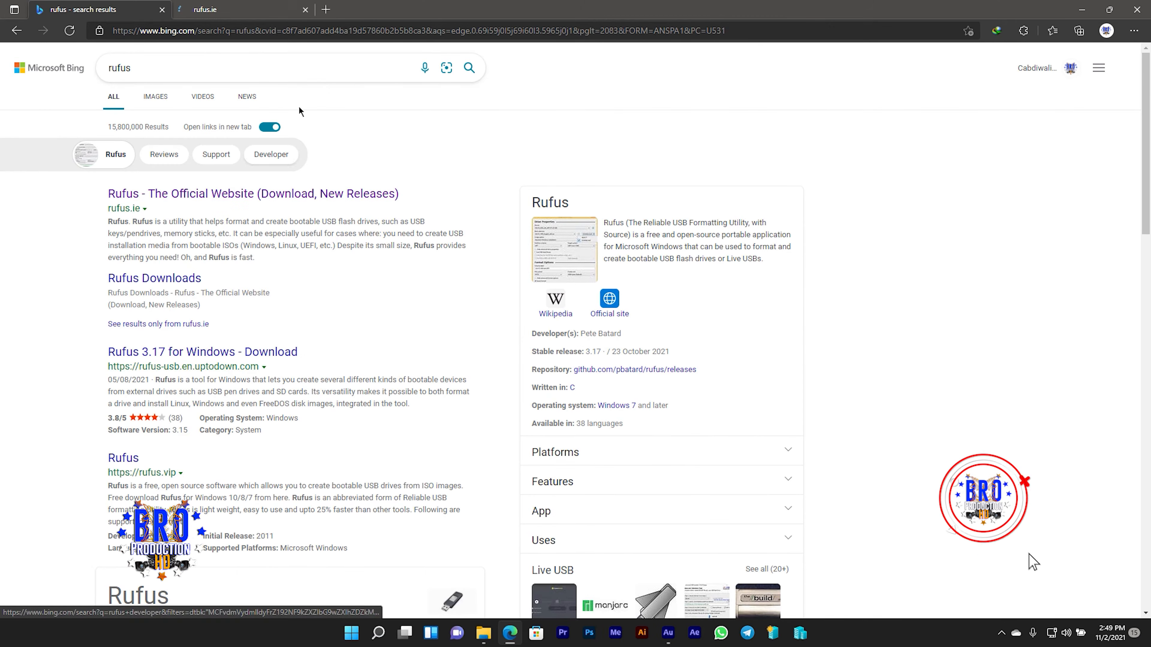
pyautogui.click(236, 14)
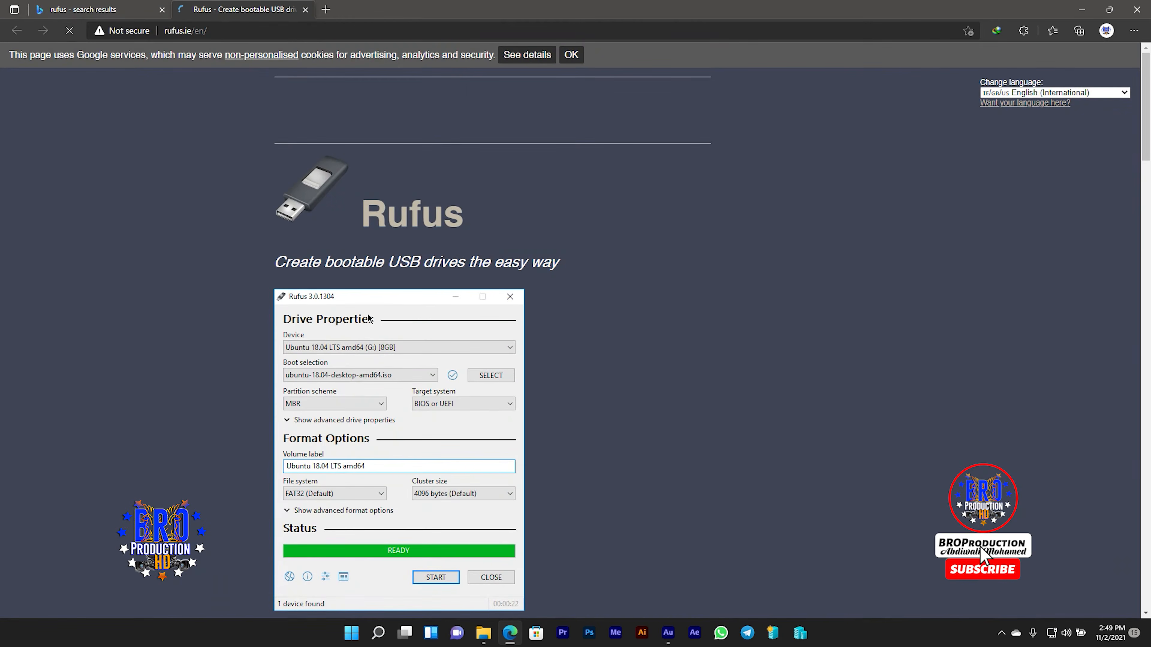
# - Download Rufus 3.17 from the site's Download section to the Desktop, and close the browser
pyautogui.middleClick(560, 297)
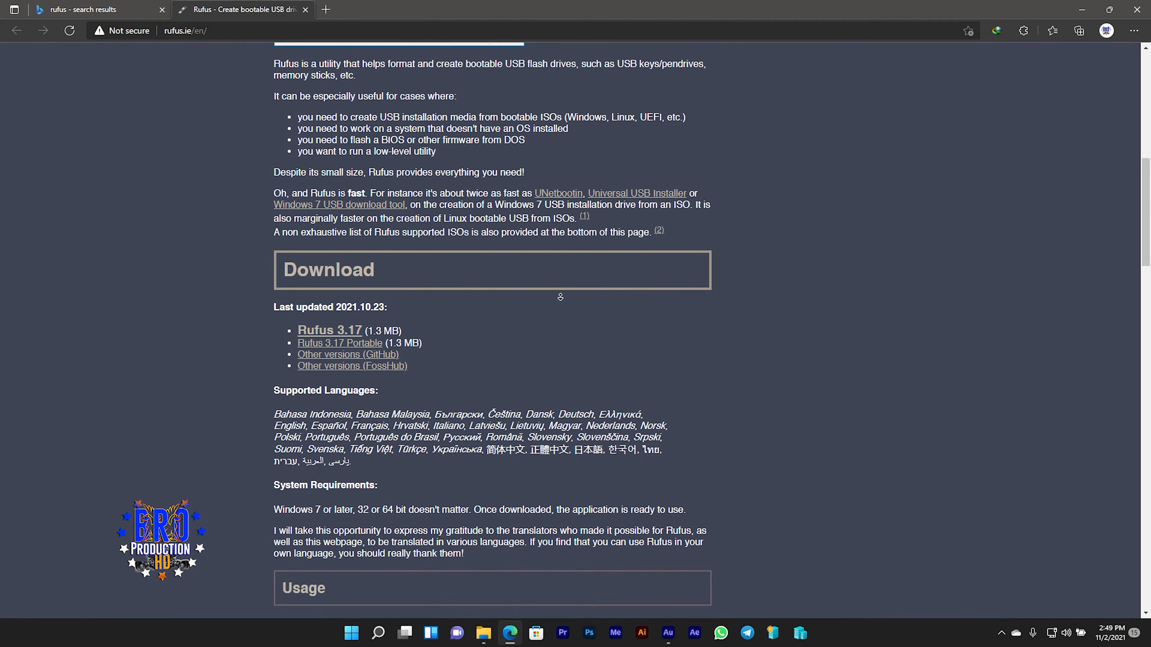
pyautogui.middleClick(561, 298)
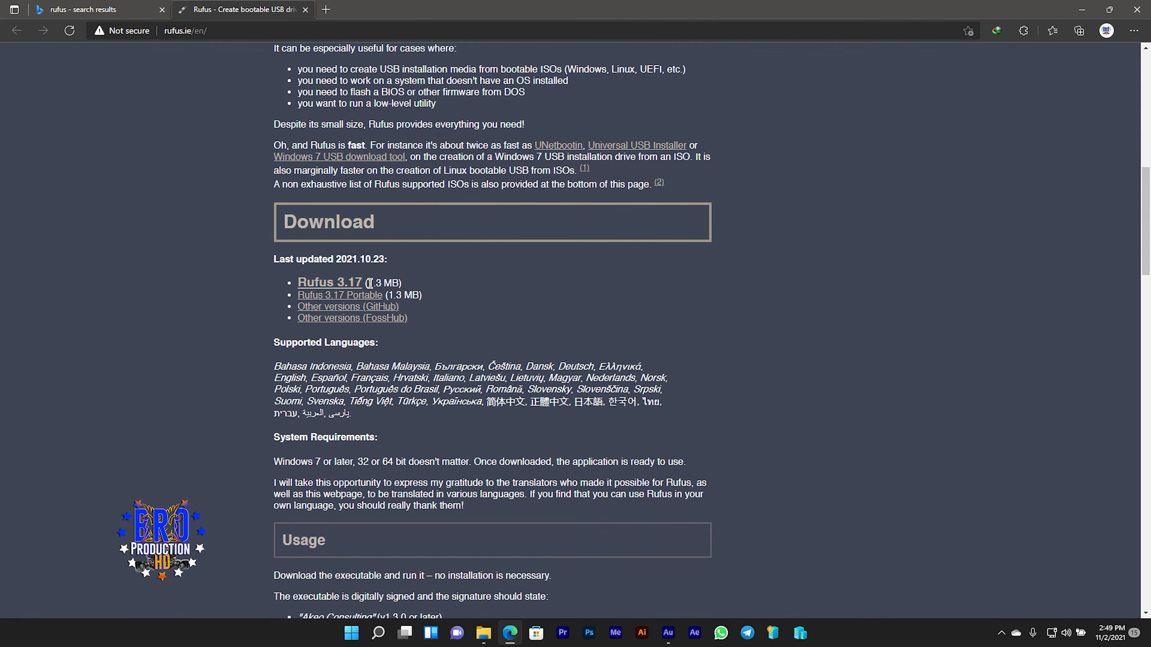
pyautogui.click(340, 284)
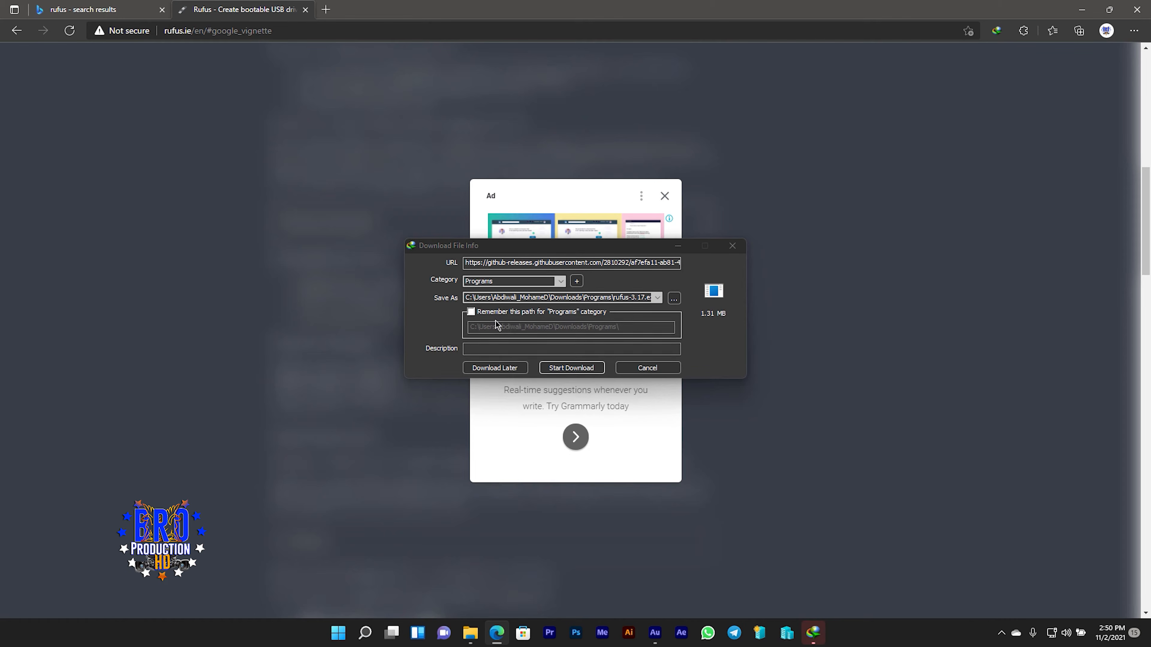
pyautogui.click(673, 298)
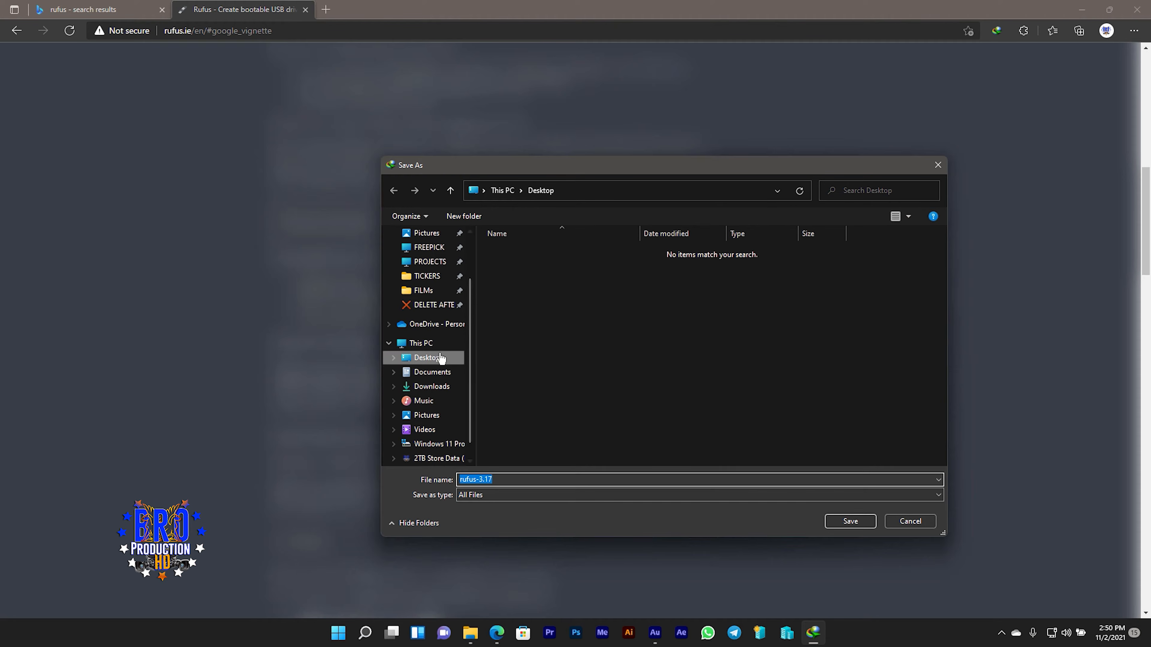
pyautogui.click(413, 365)
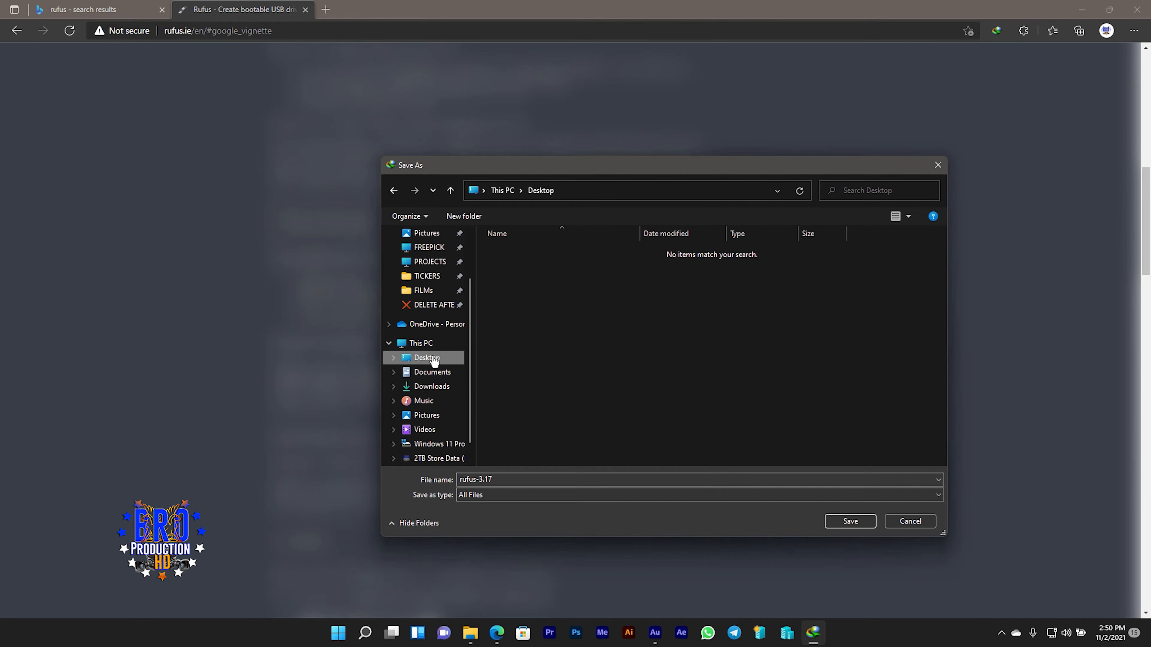
pyautogui.click(847, 522)
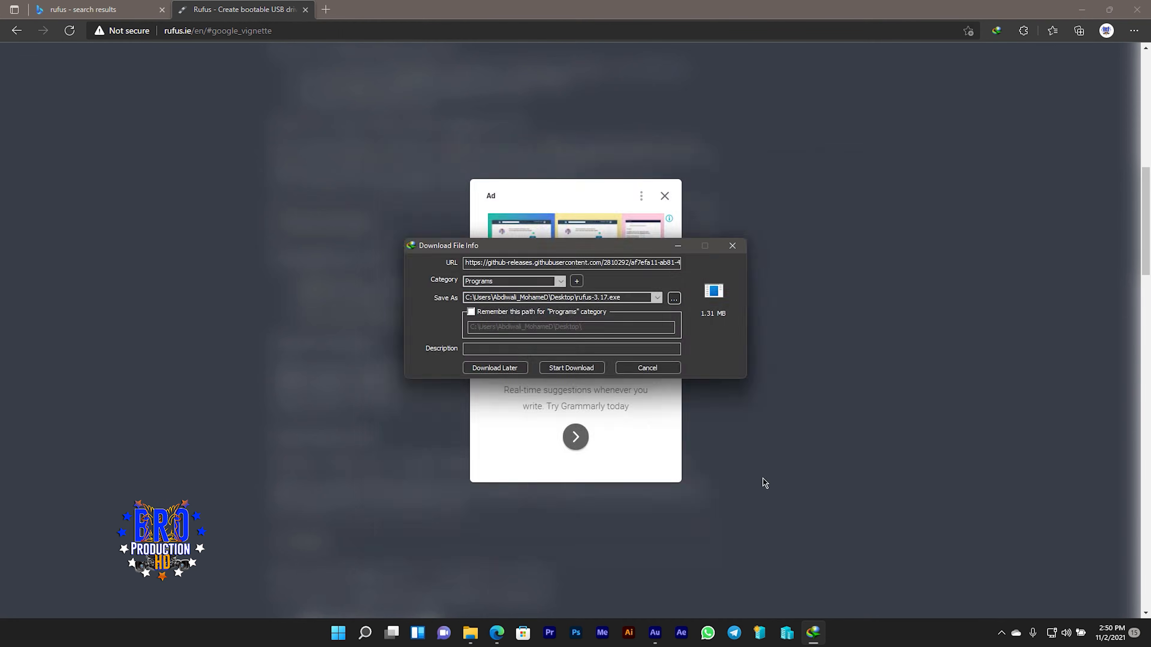
pyautogui.click(588, 370)
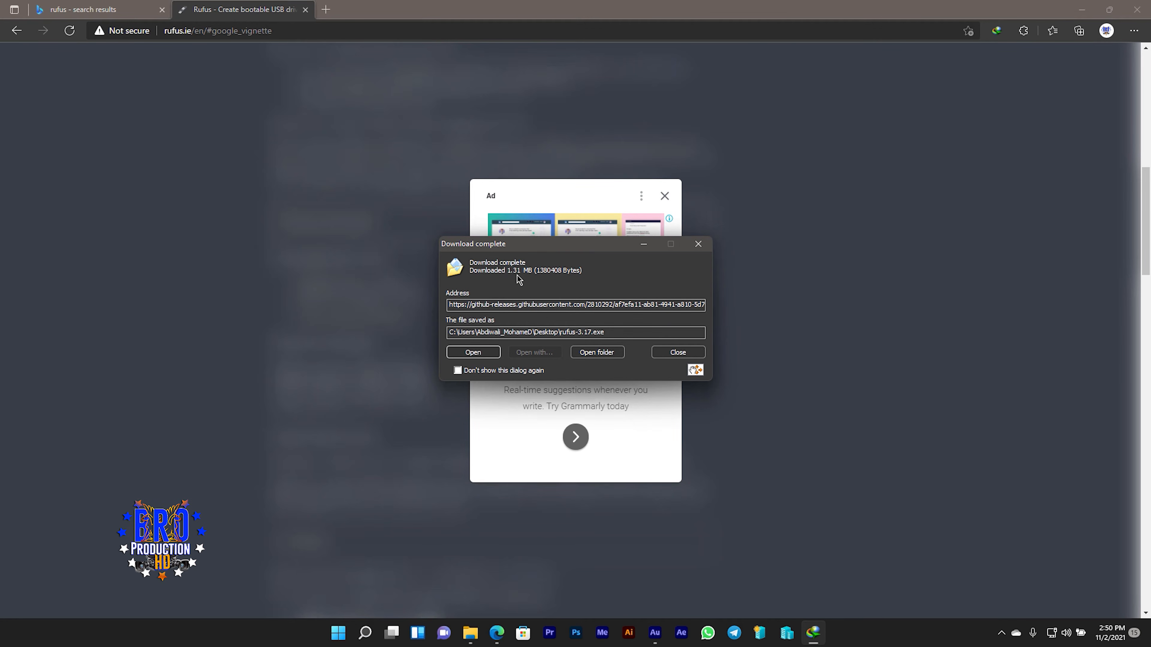
pyautogui.click(673, 355)
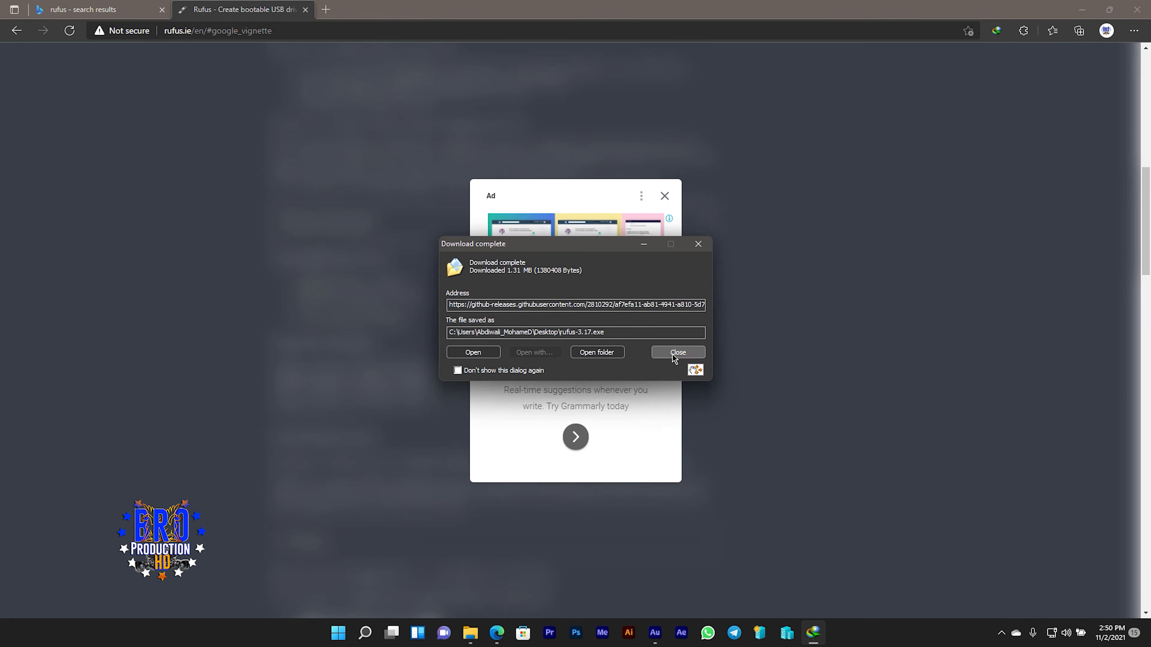
pyautogui.click(1137, 9)
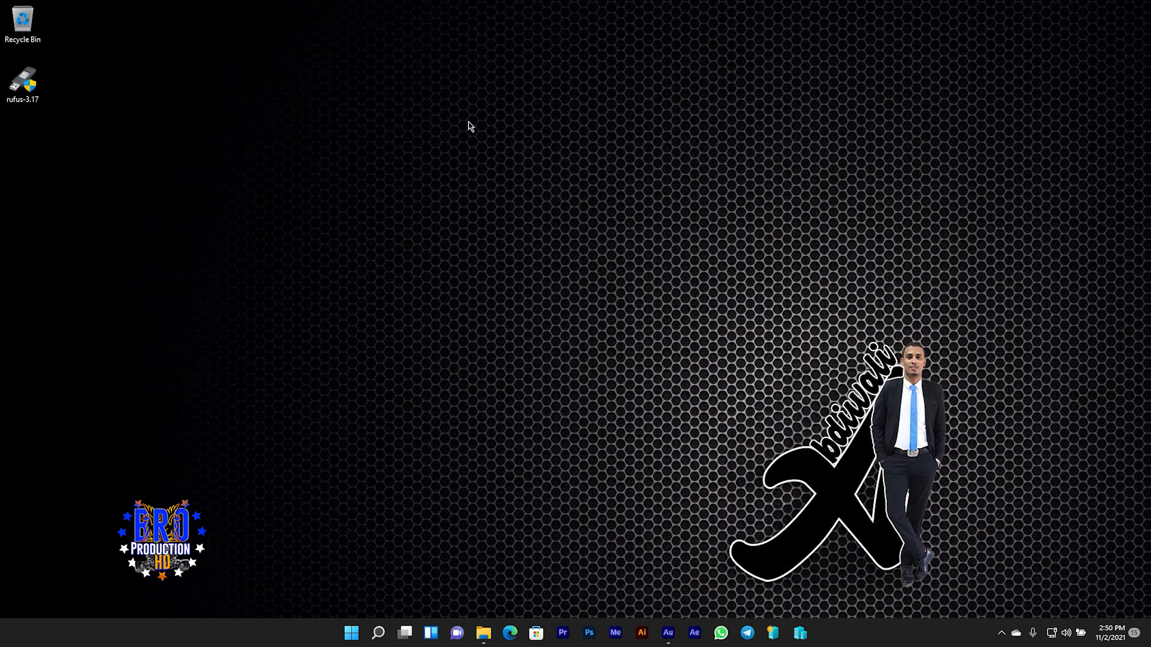
# - Launch the downloaded rufus-3.17 program from the desktop
pyautogui.click(36, 94)
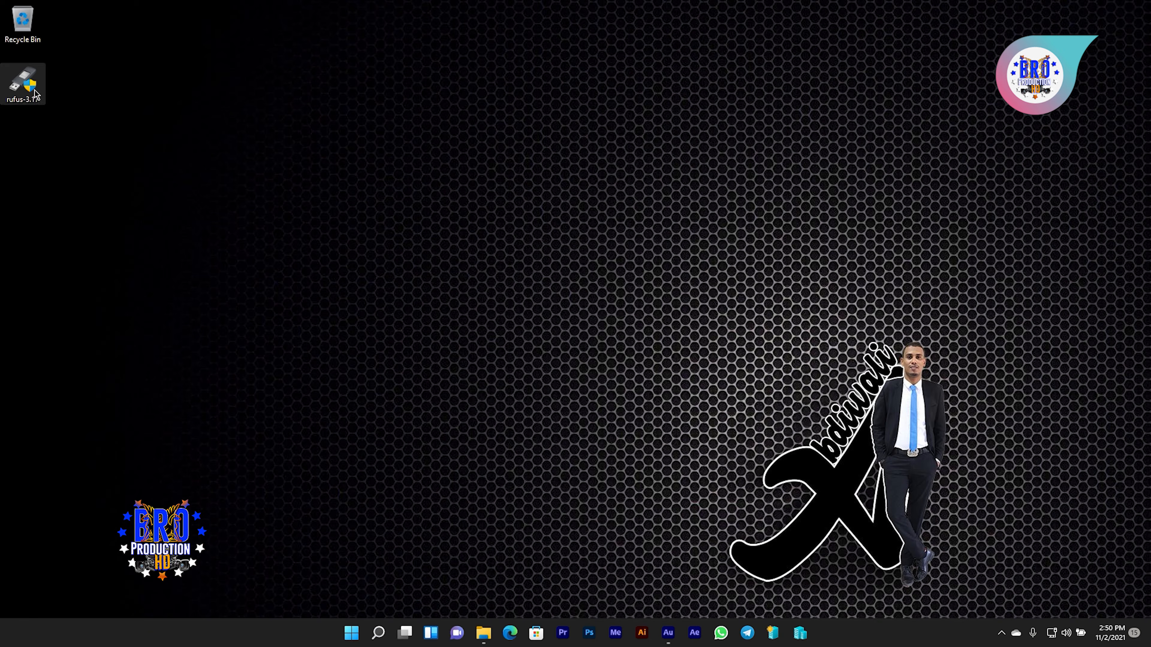
pyautogui.click(36, 95)
pyautogui.doubleClick(36, 94)
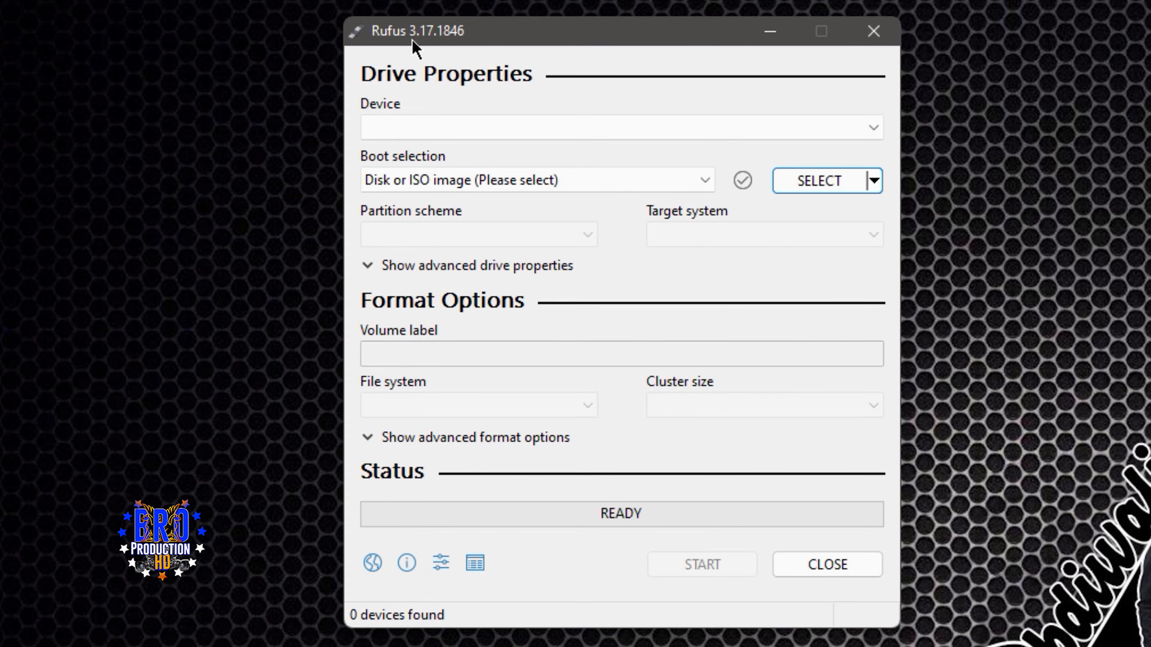
# - Check for a newer Rufus version in the update policy and settings, and close that dialog
pyautogui.click(441, 563)
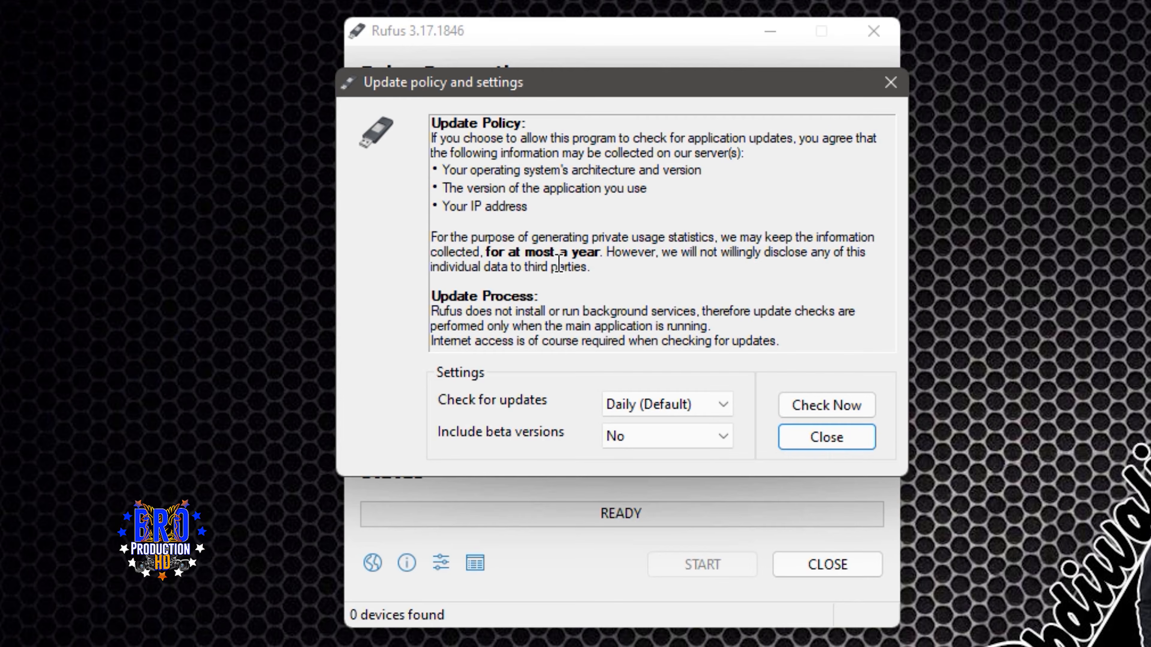
pyautogui.click(821, 418)
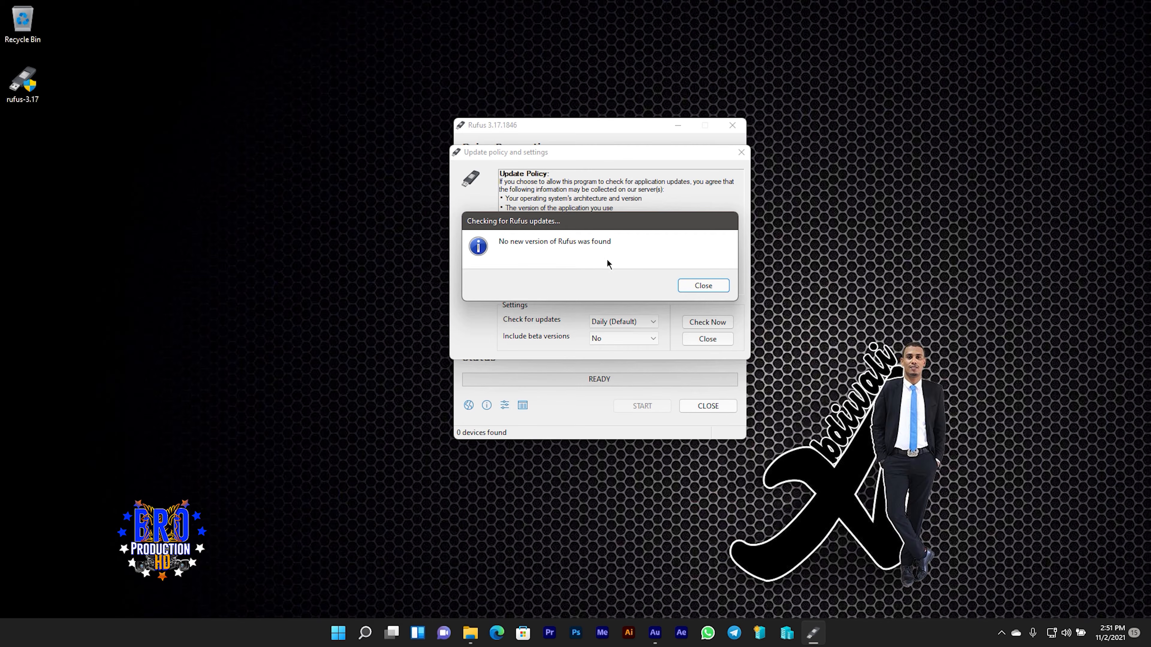
pyautogui.click(698, 286)
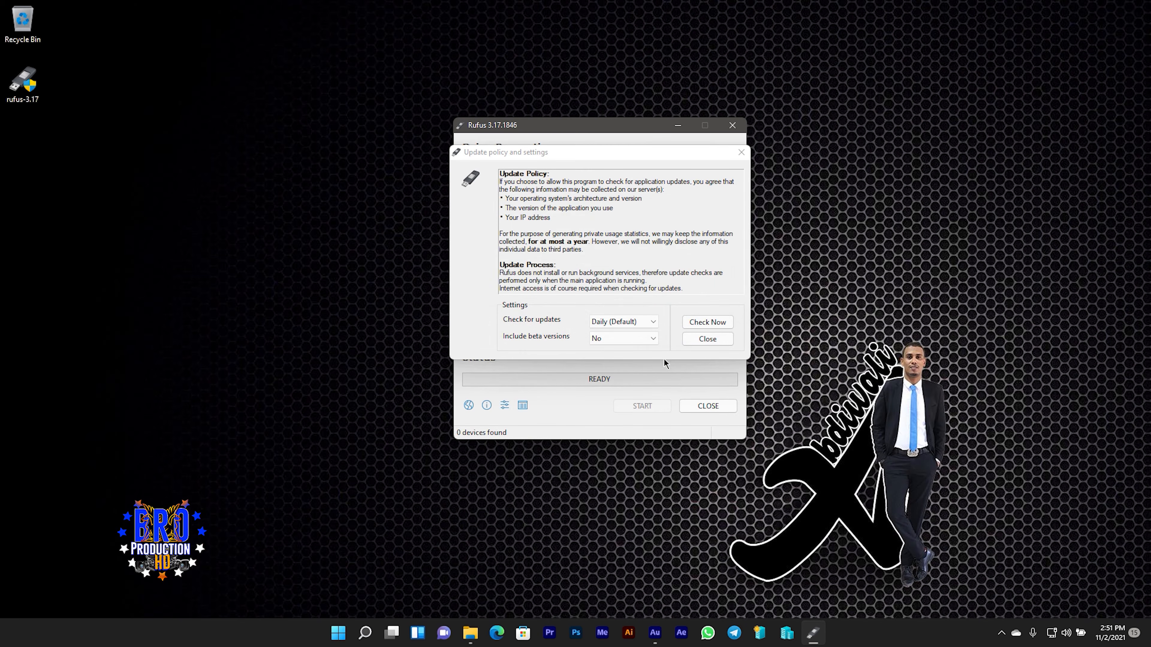
pyautogui.click(704, 340)
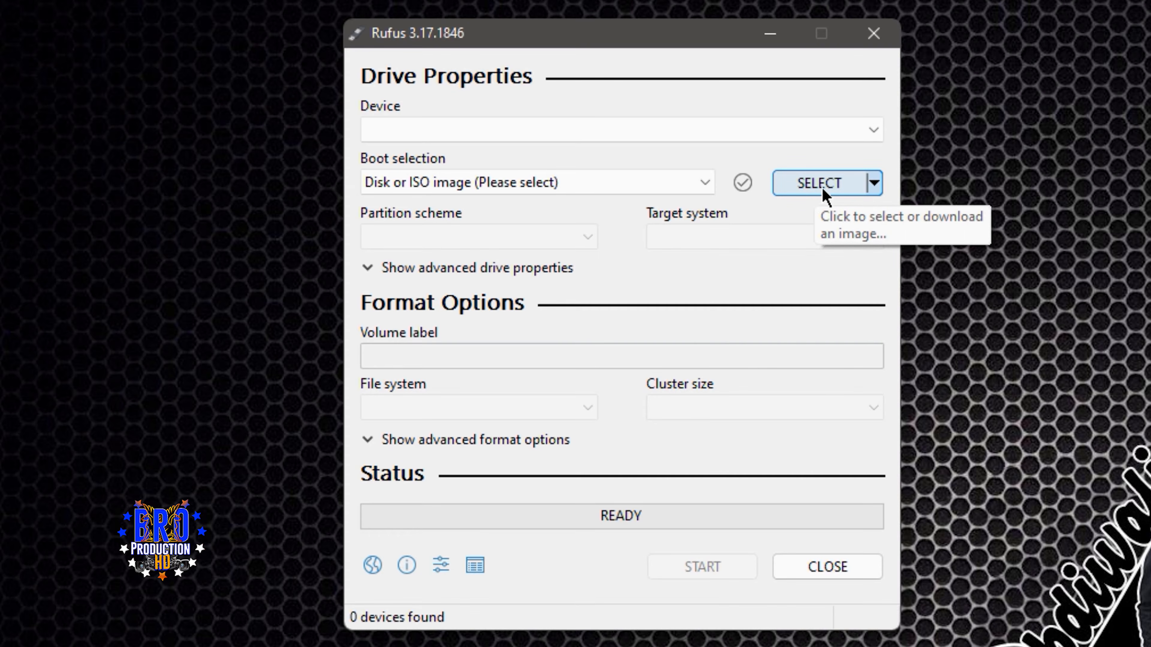
# - Switch the boot image source to DOWNLOAD and bring up the Download ISO Image dialog
pyautogui.click(874, 184)
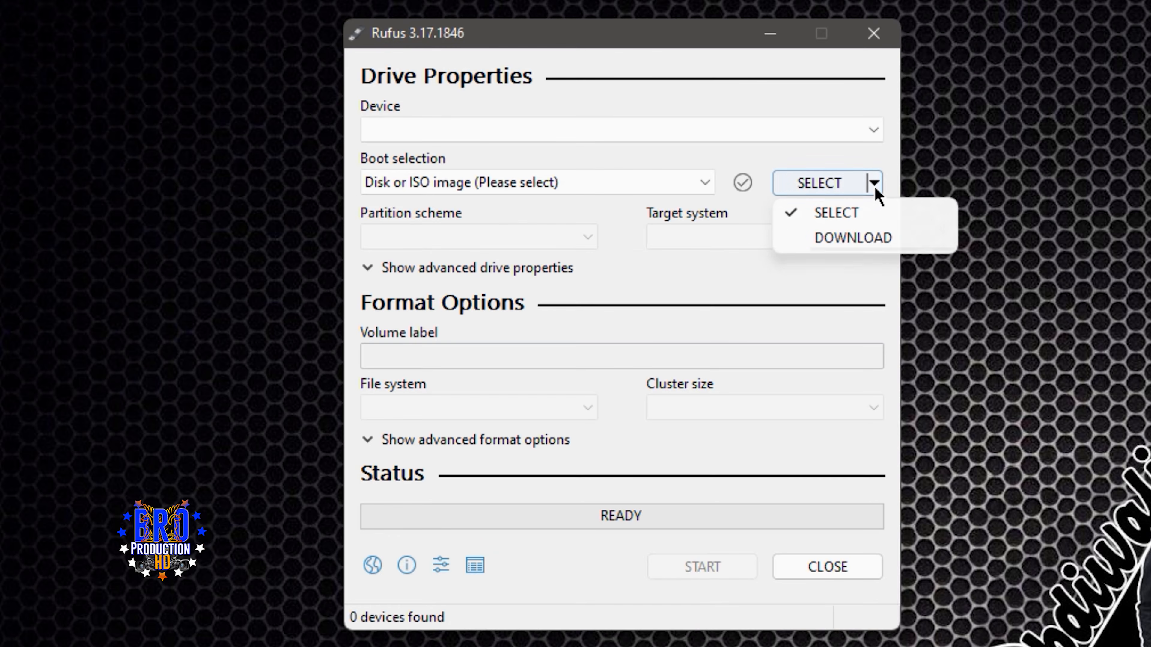
pyautogui.click(846, 239)
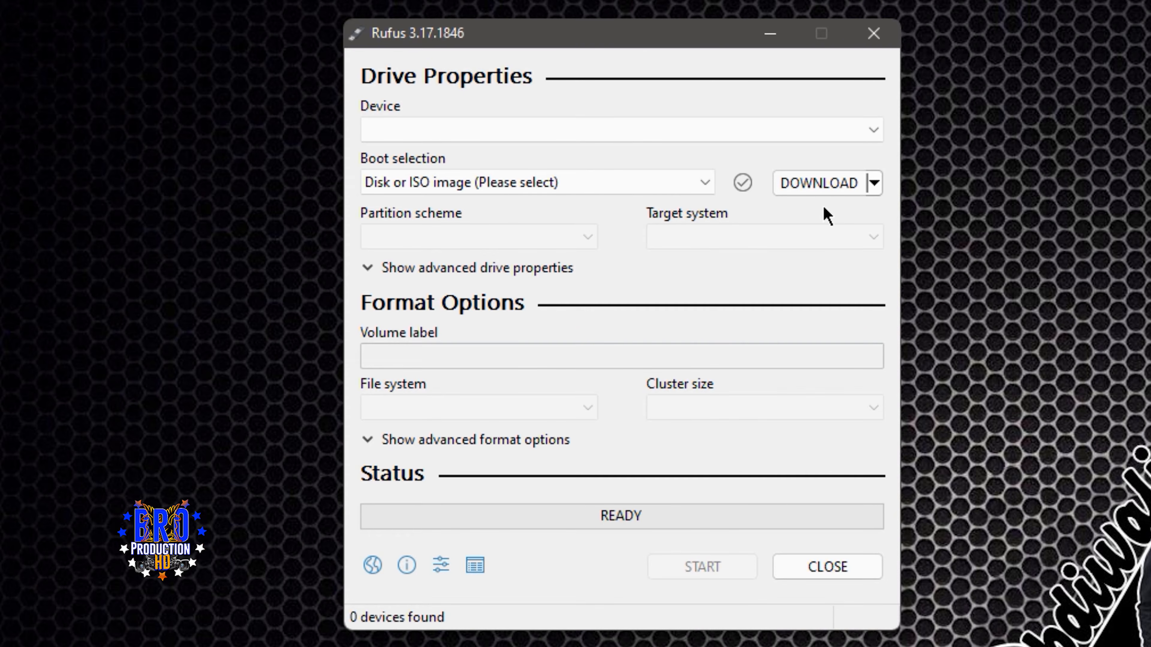
pyautogui.click(822, 190)
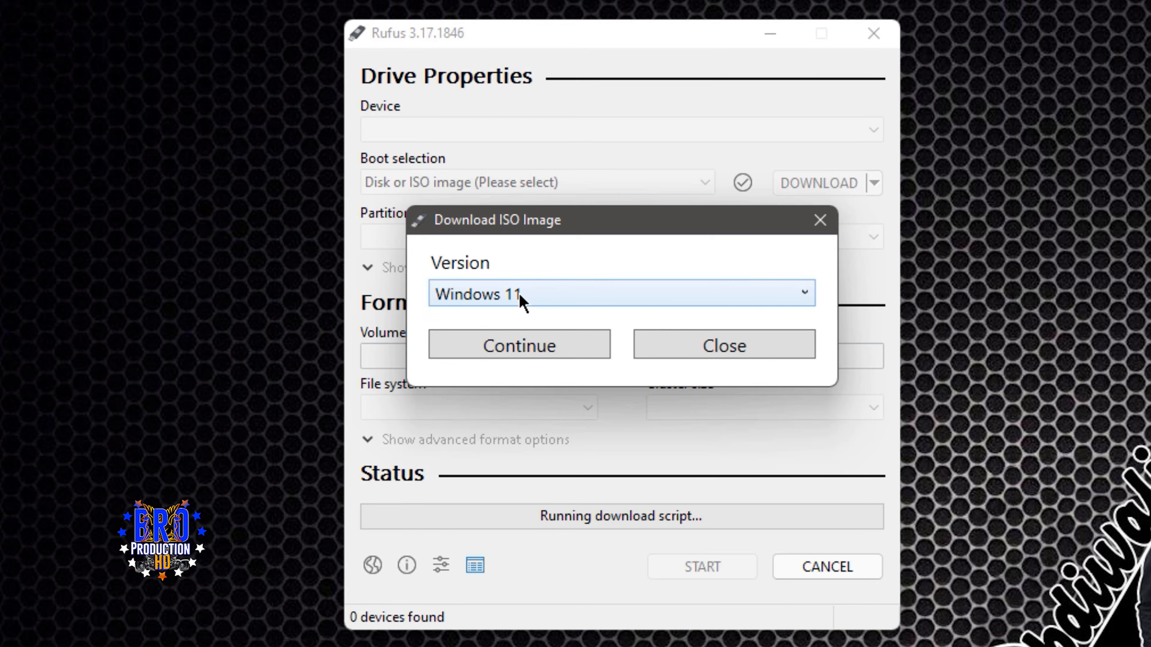
# - Choose Windows 11 as the ISO version, accept release 21H2 (Build 22000.194 - 2021.10), and select the Windows 11 Home/Pro edition
pyautogui.click(802, 294)
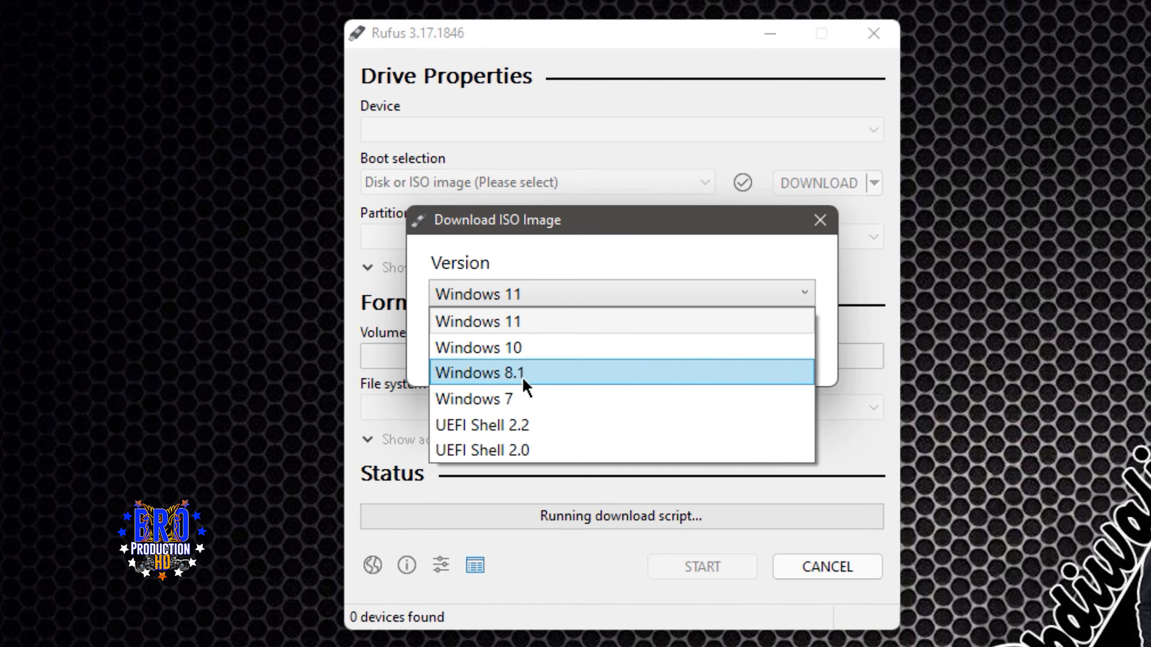
pyautogui.click(520, 322)
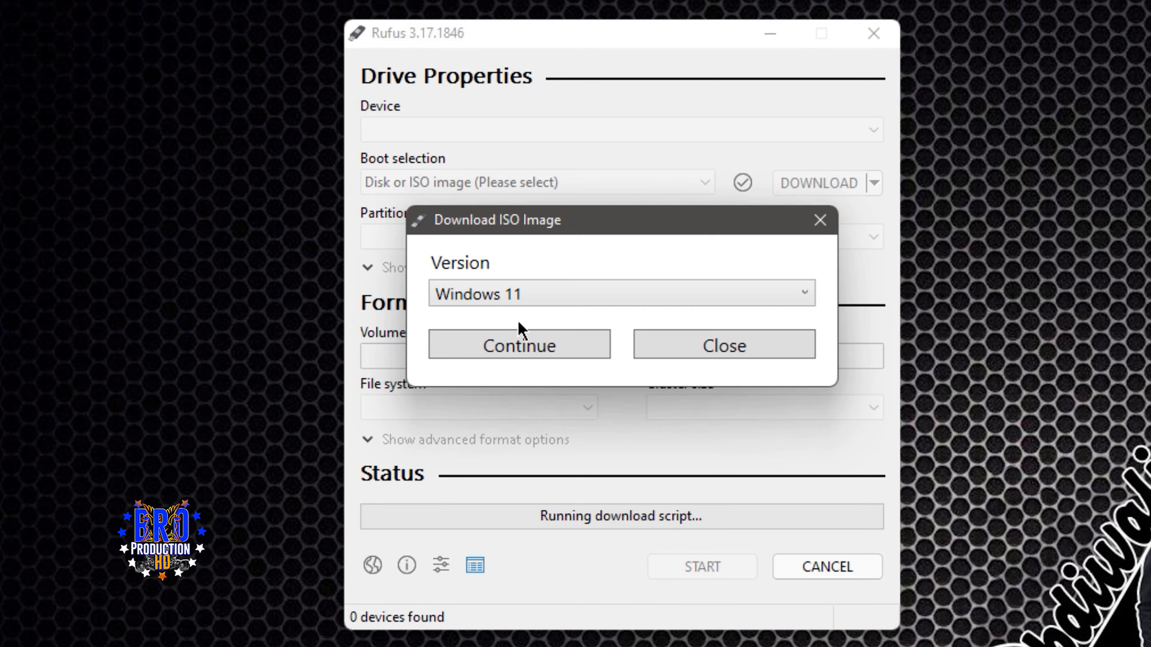
pyautogui.click(527, 357)
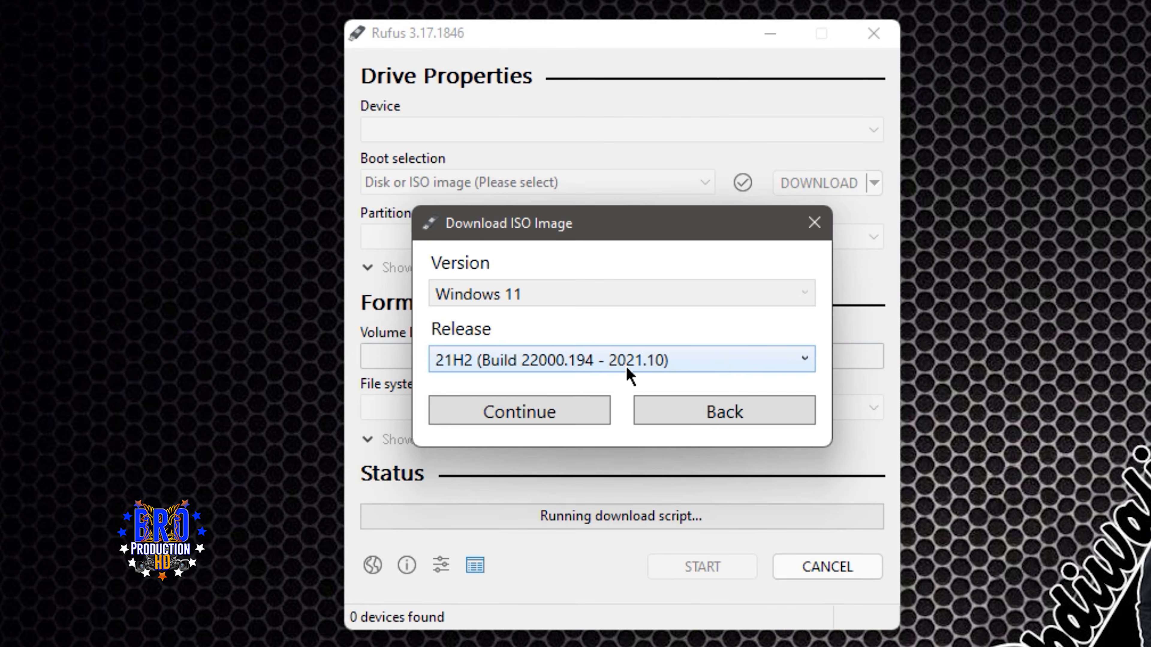
pyautogui.click(527, 419)
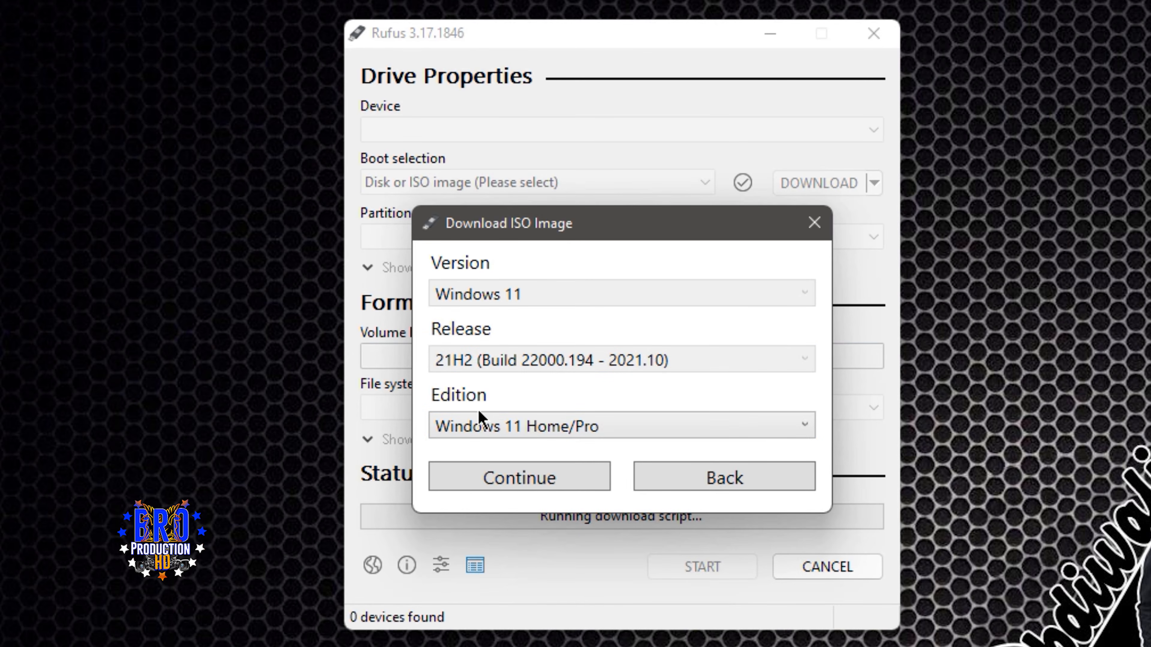
pyautogui.click(508, 433)
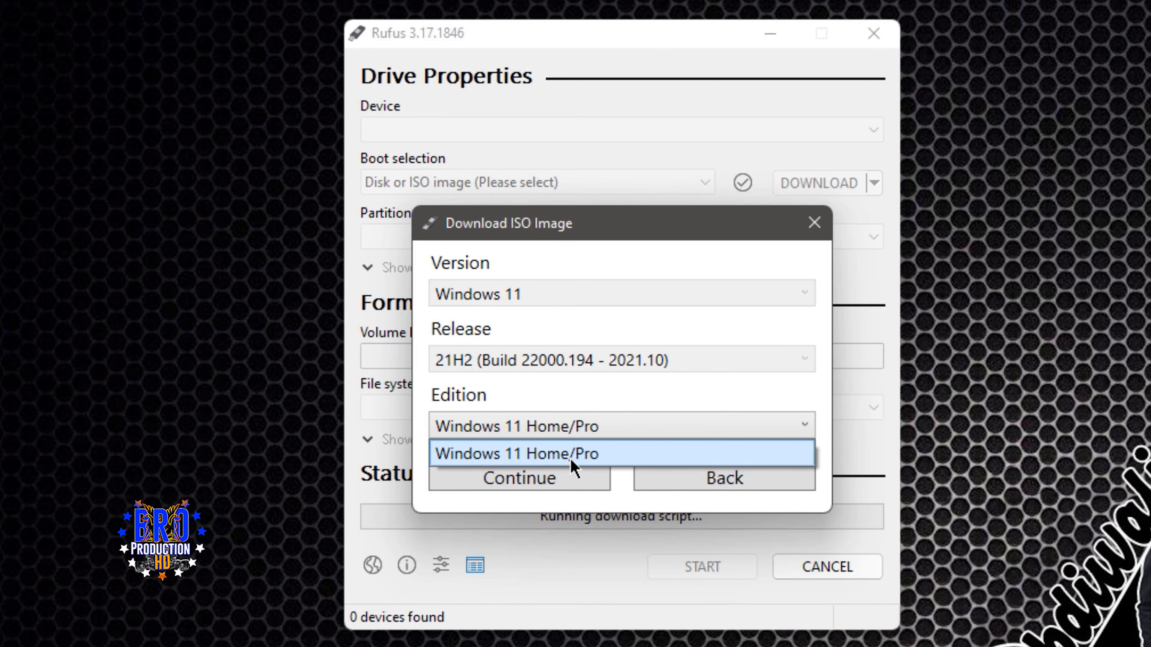
pyautogui.click(593, 458)
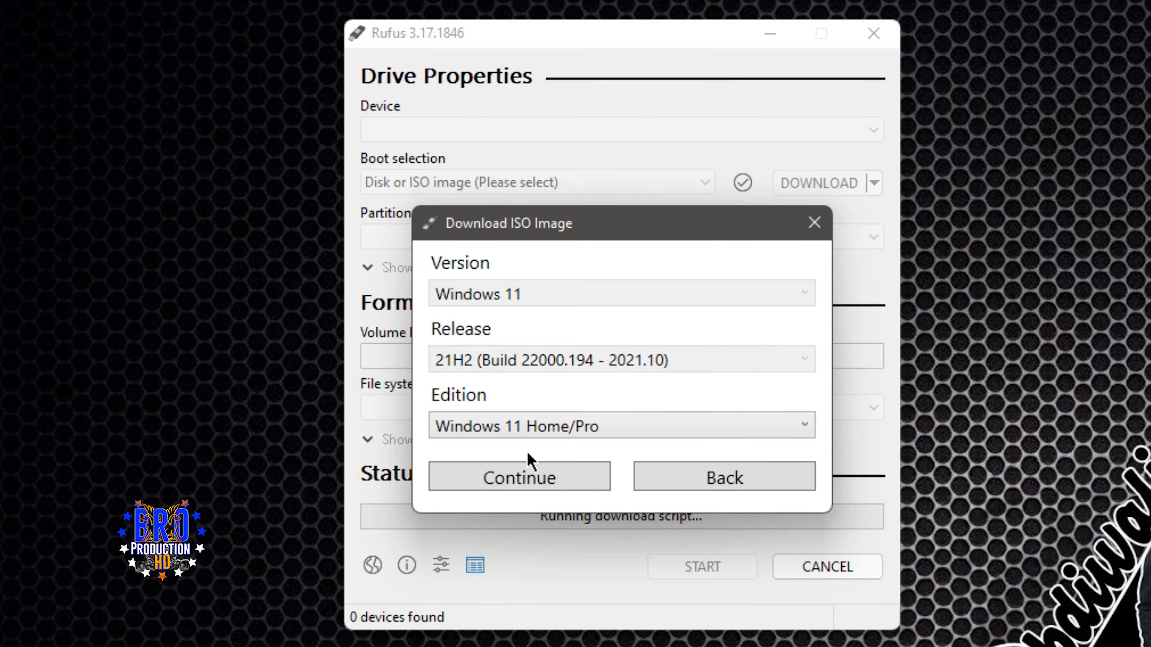
# - Accept the Windows 11 Home/Pro edition, choose English International as the ISO language, and continue to the architecture choice
pyautogui.click(546, 489)
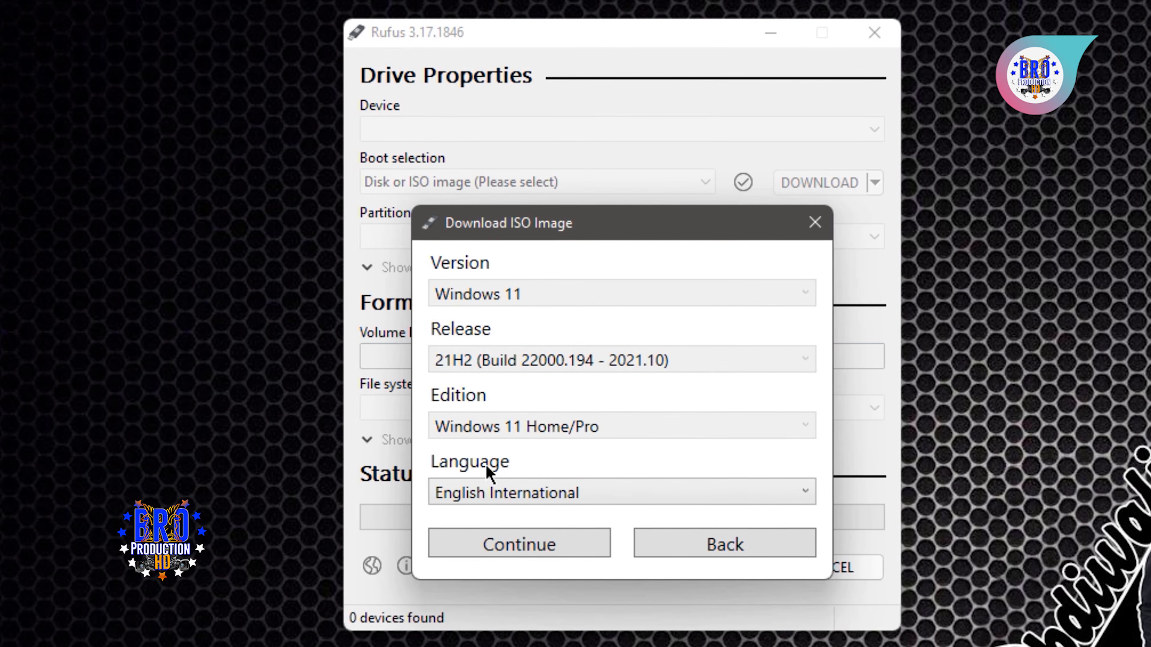
pyautogui.click(803, 494)
pyautogui.moveTo(756, 521); pyautogui.dragTo(755, 441)
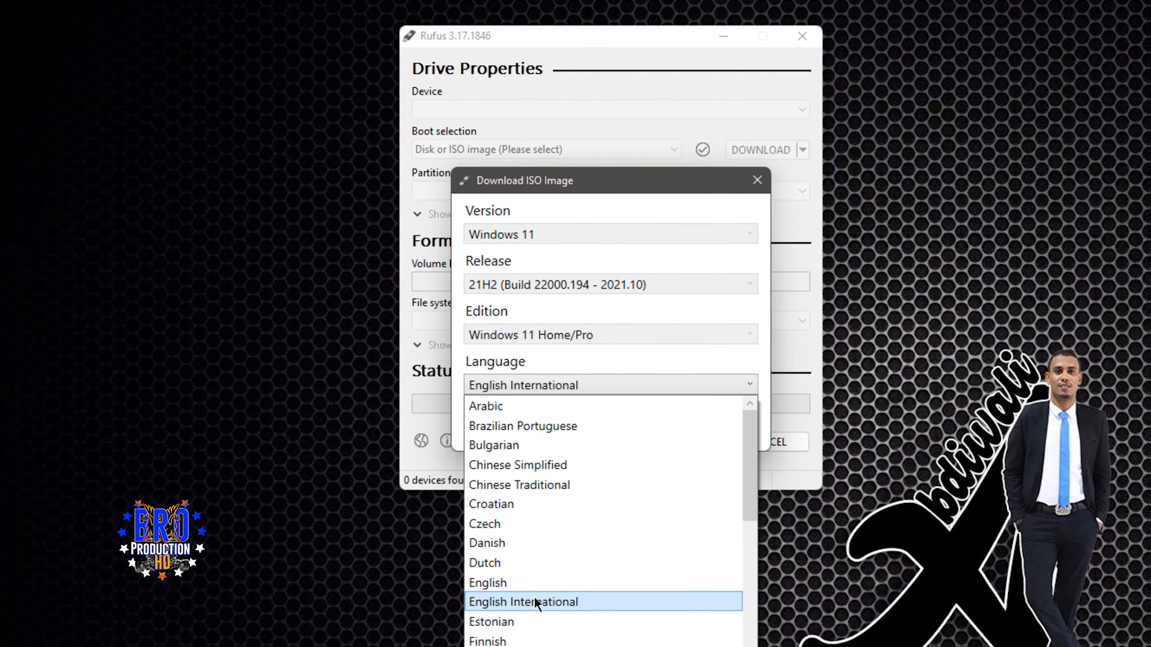
pyautogui.click(533, 598)
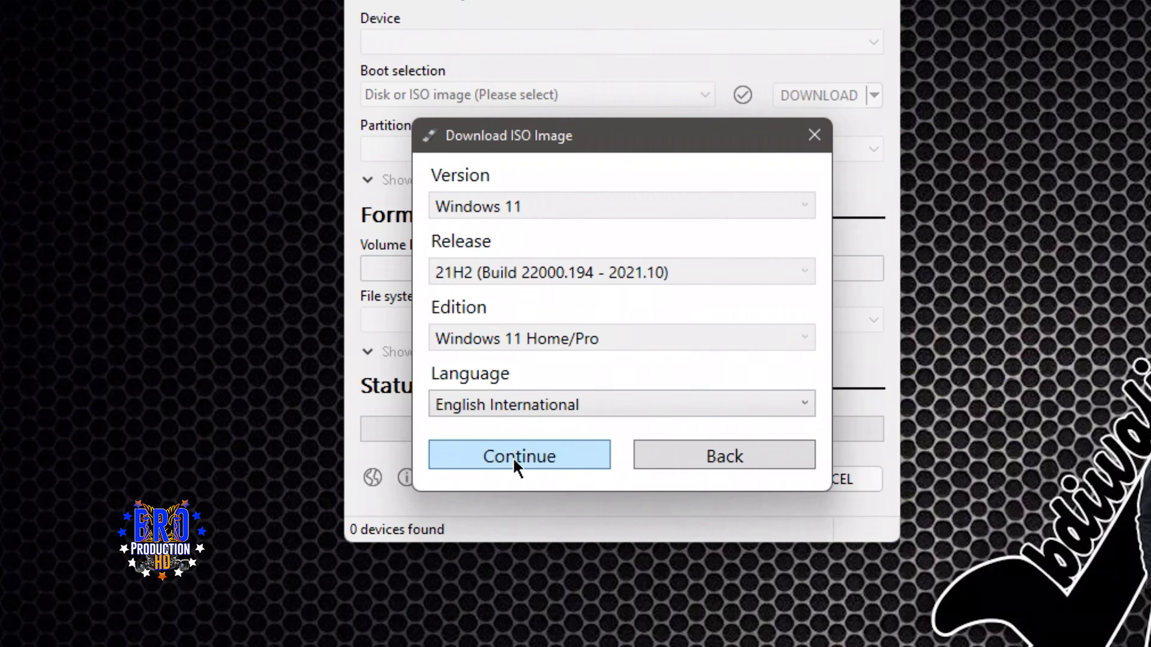
pyautogui.click(537, 429)
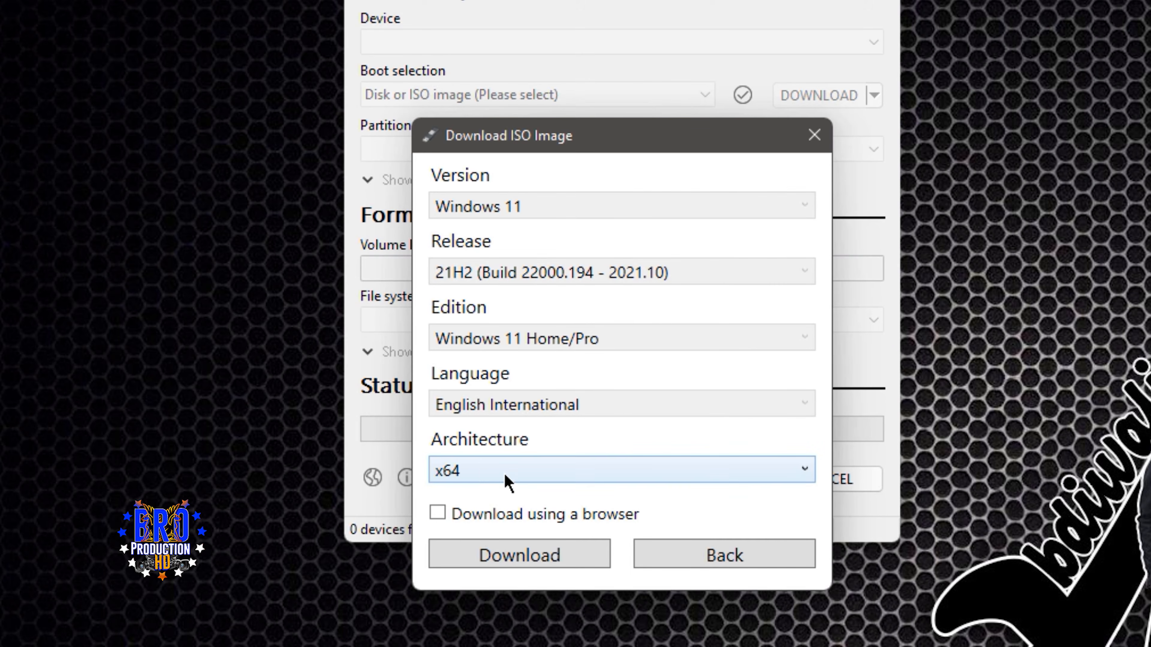
# - Select the x64 architecture and request the ISO download without using a browser
pyautogui.click(469, 478)
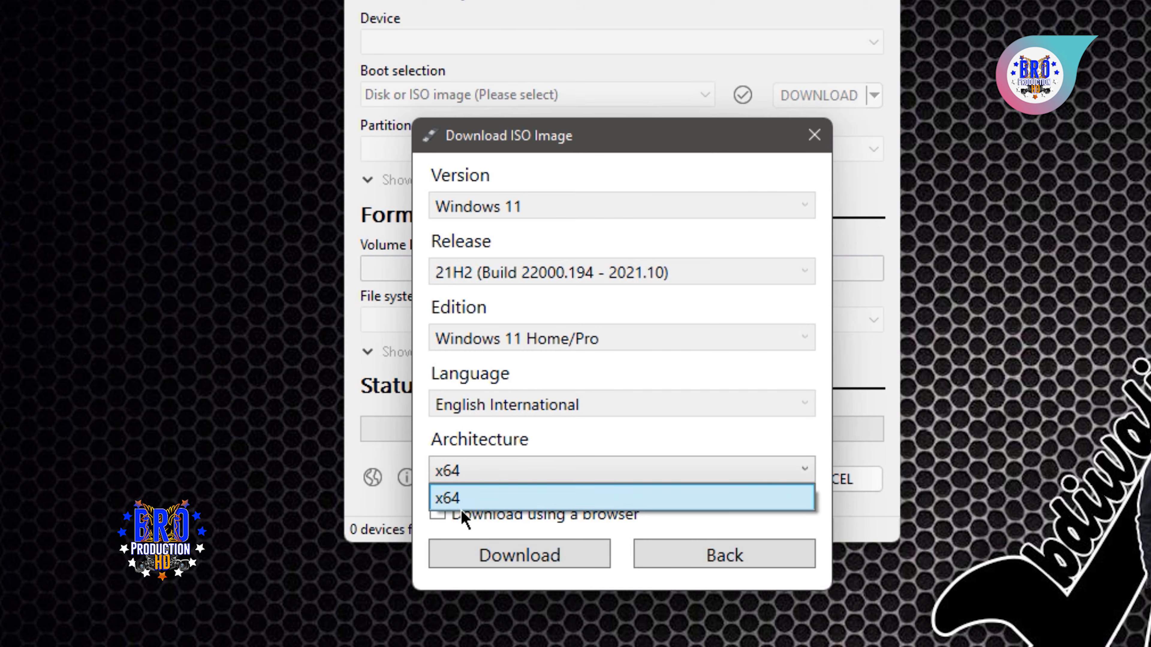
pyautogui.click(471, 501)
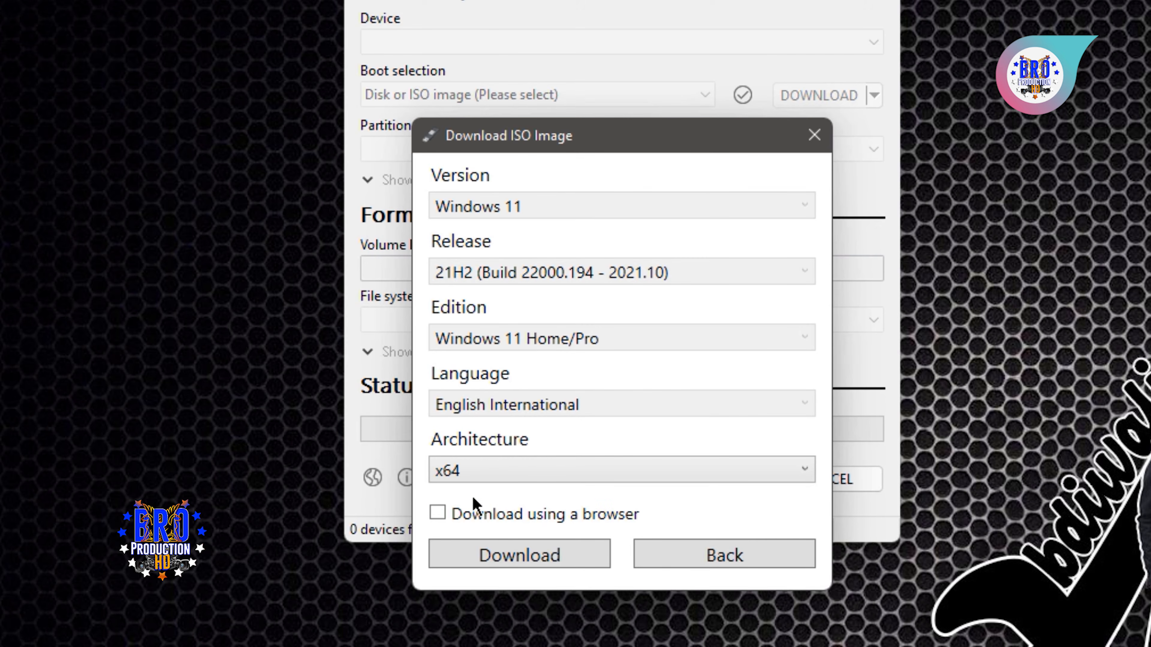
pyautogui.click(519, 554)
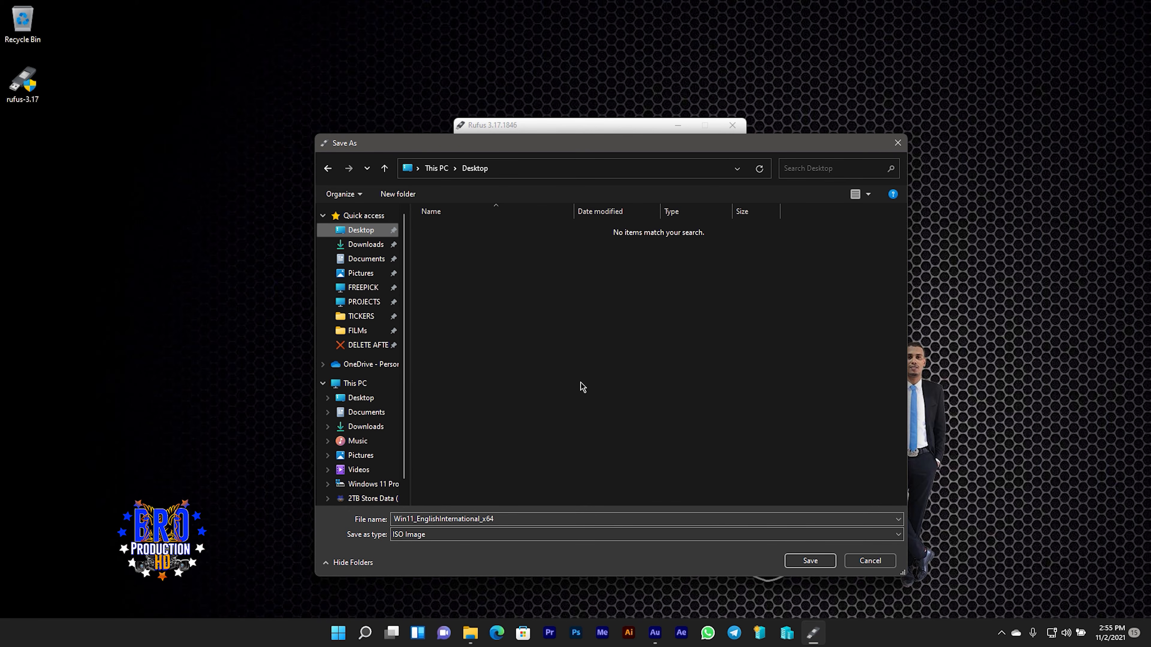
# - Name the ISO file Windows 11 and save it to the Desktop to start the download
pyautogui.doubleClick(514, 517)
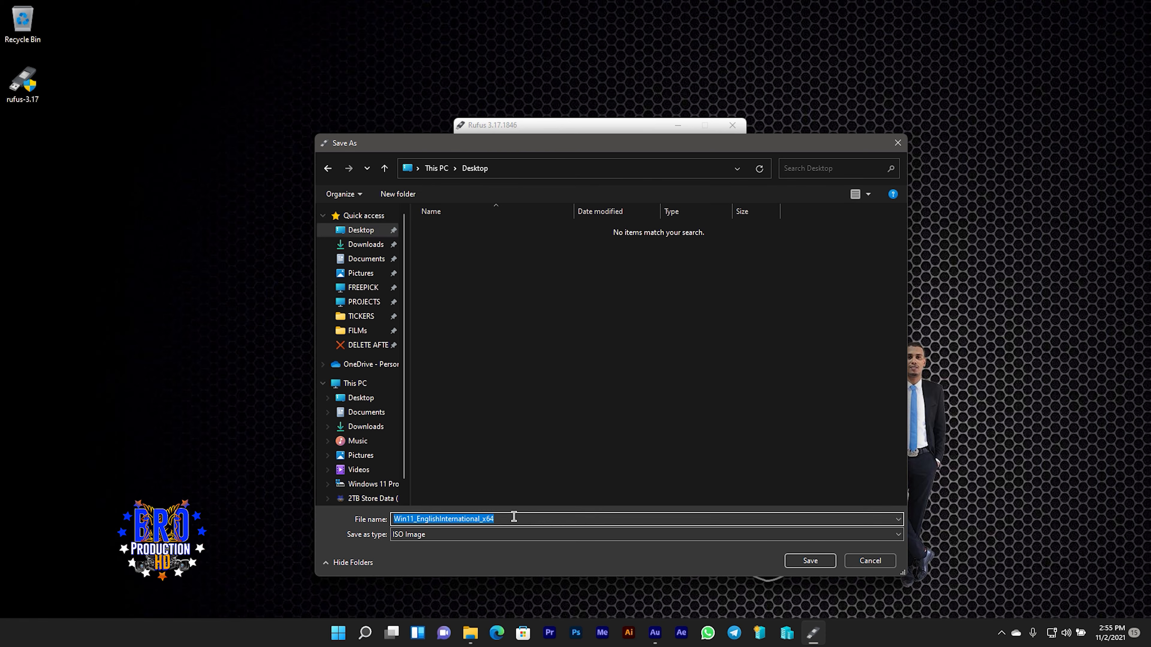
pyautogui.write('Windows 11')
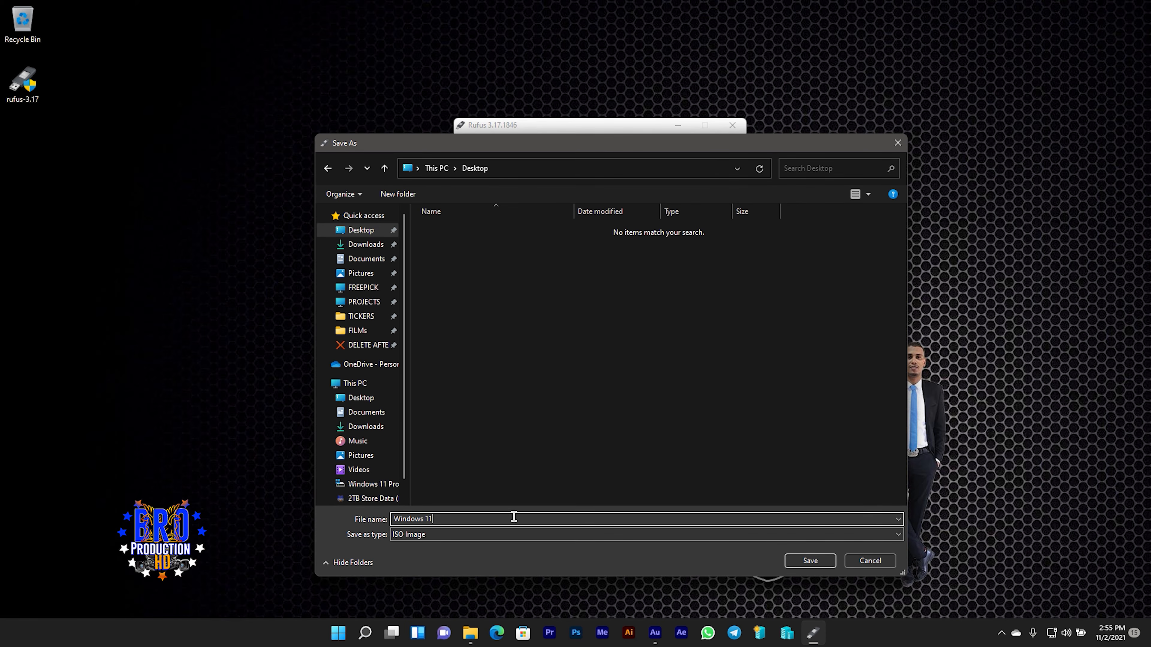
pyautogui.click(808, 565)
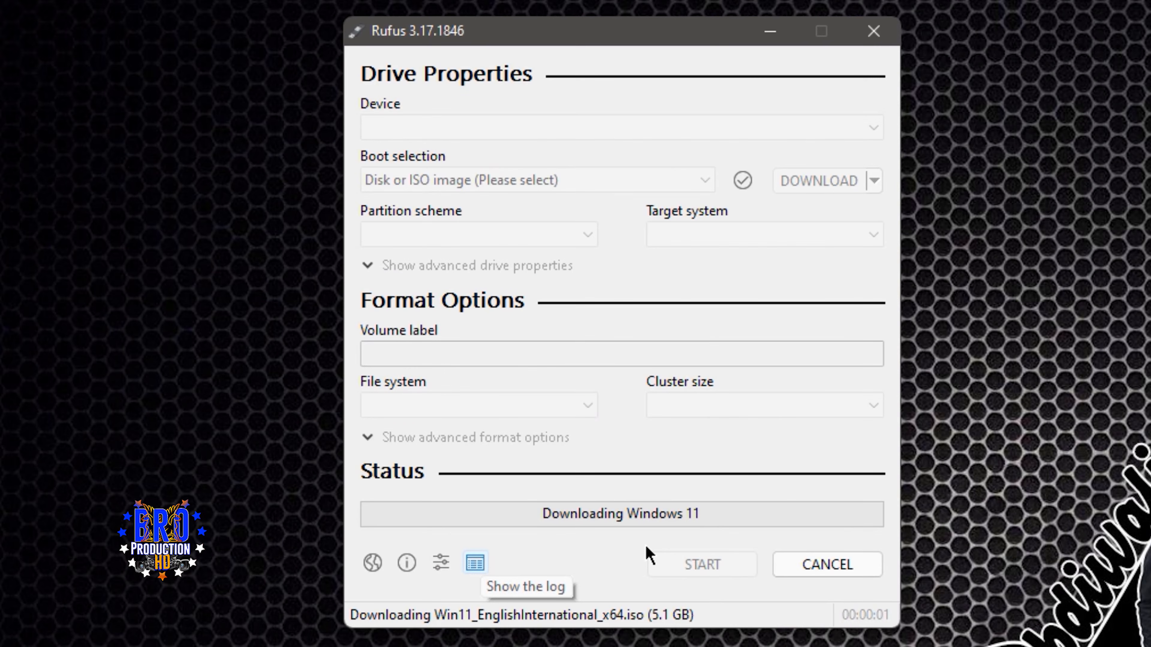